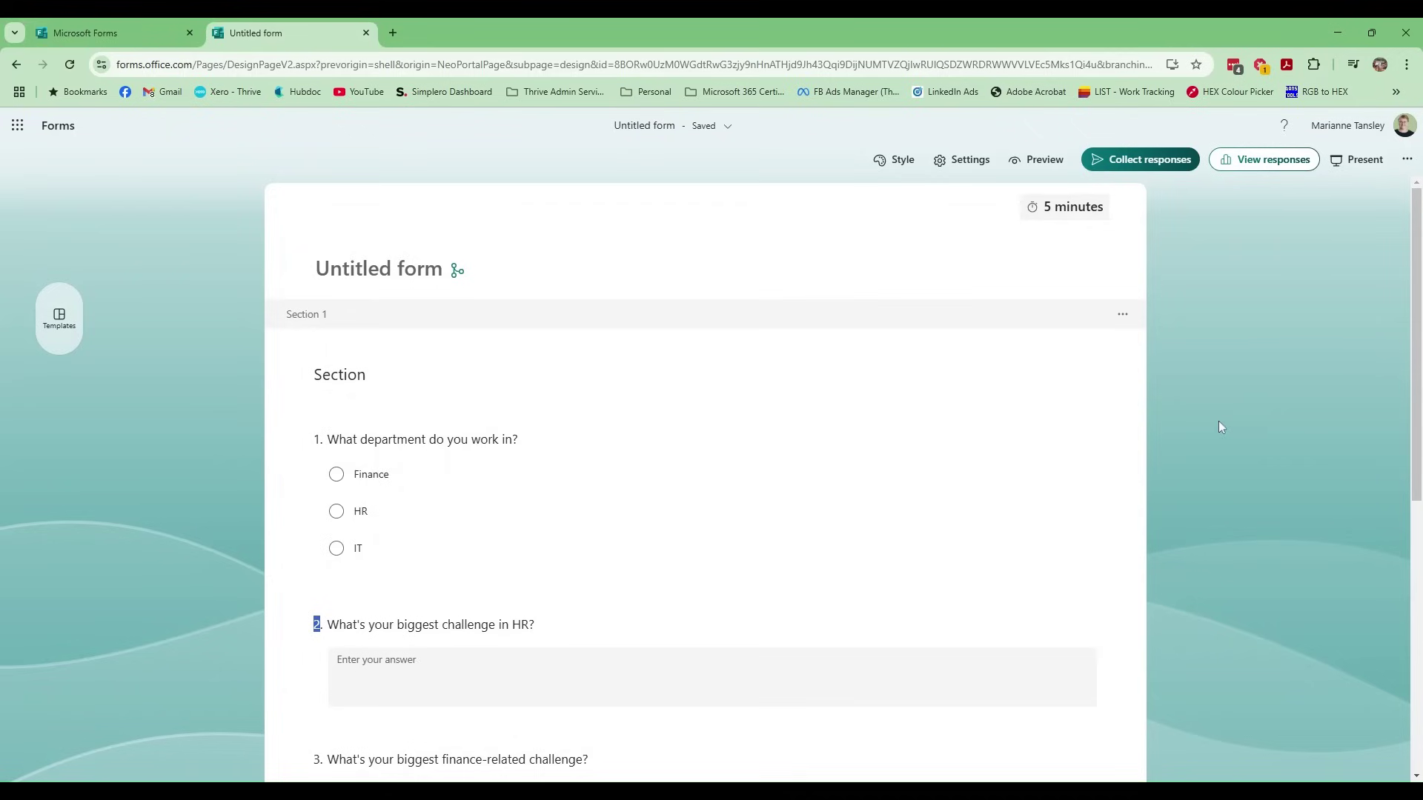
pyautogui.scroll(-3, 1223, 422)
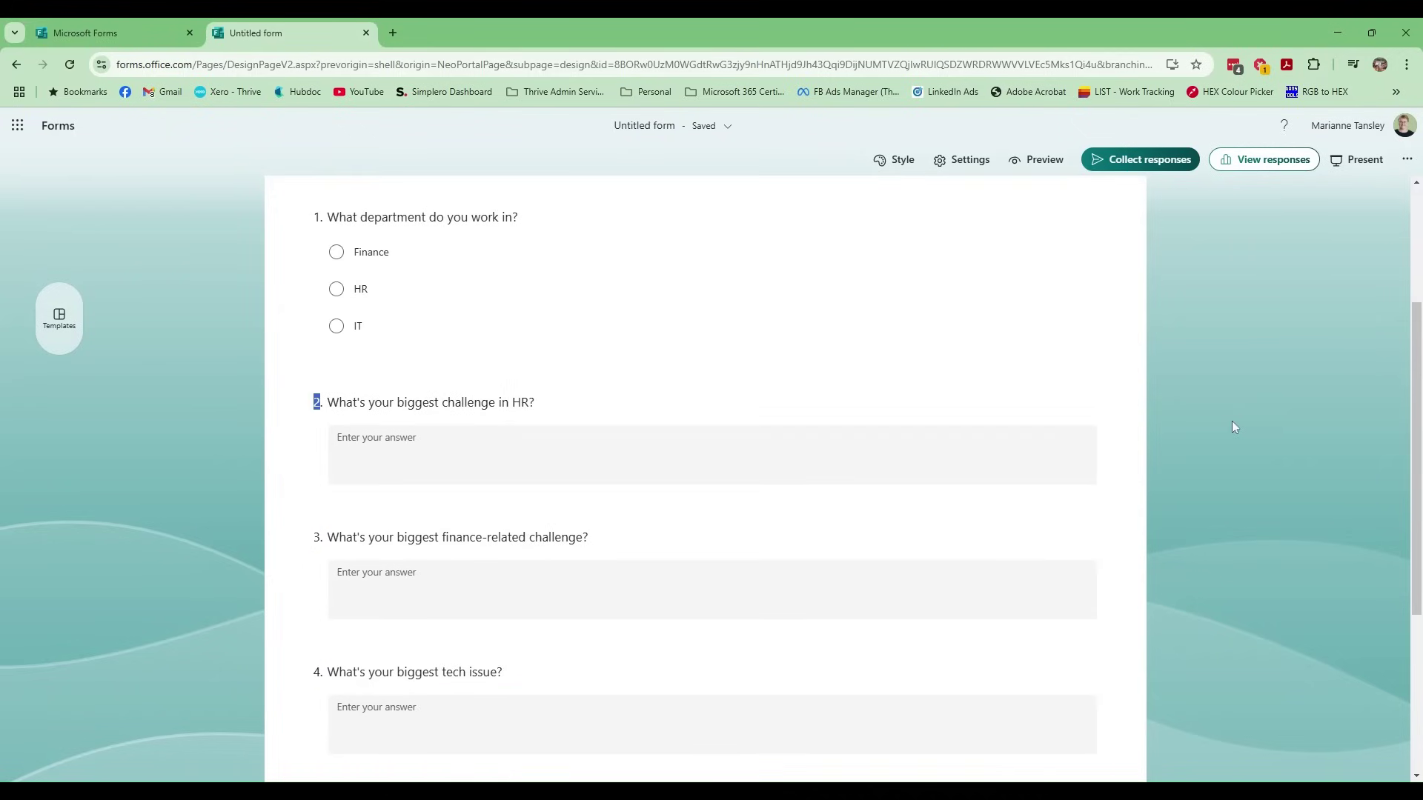
pyautogui.click(498, 230)
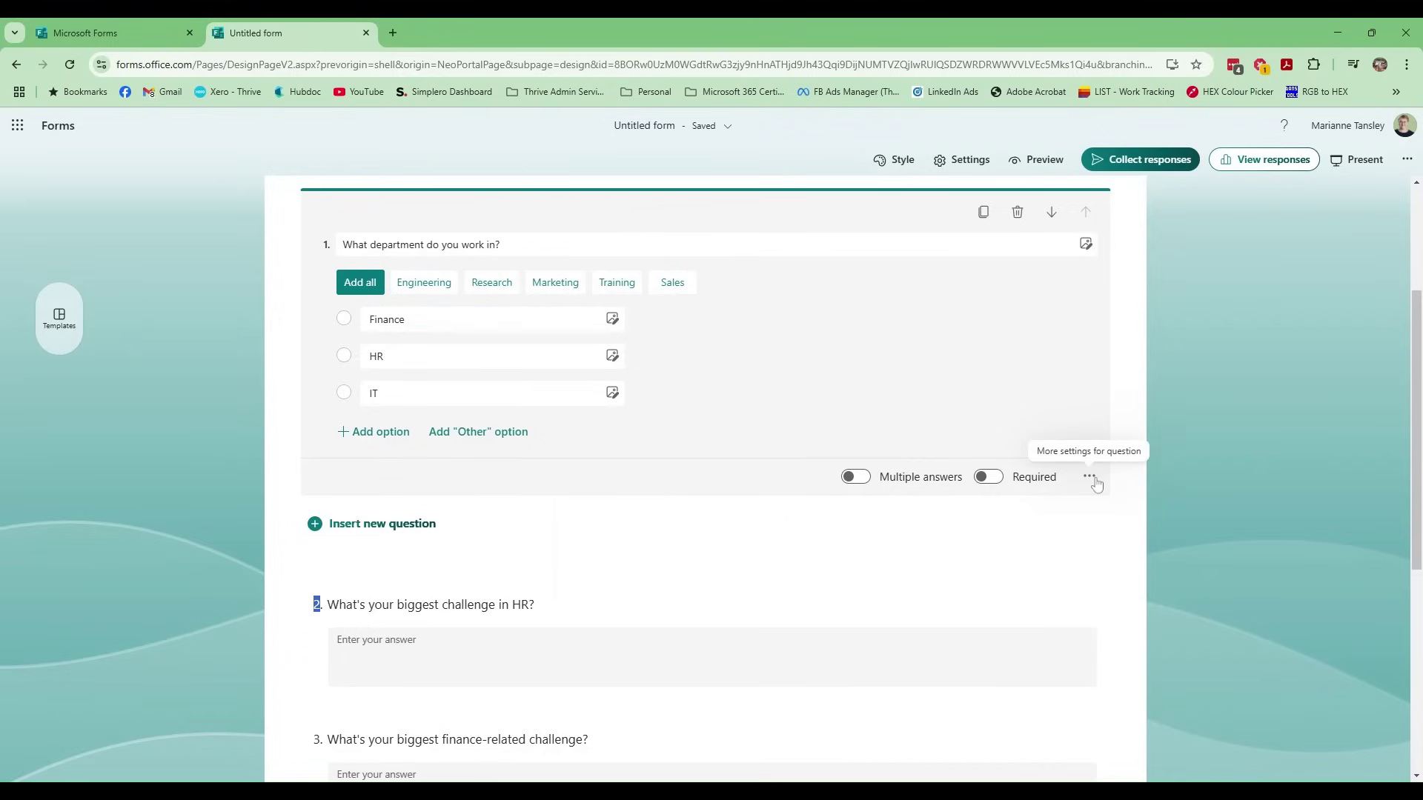
pyautogui.click(481, 319)
pyautogui.click(482, 356)
pyautogui.click(482, 394)
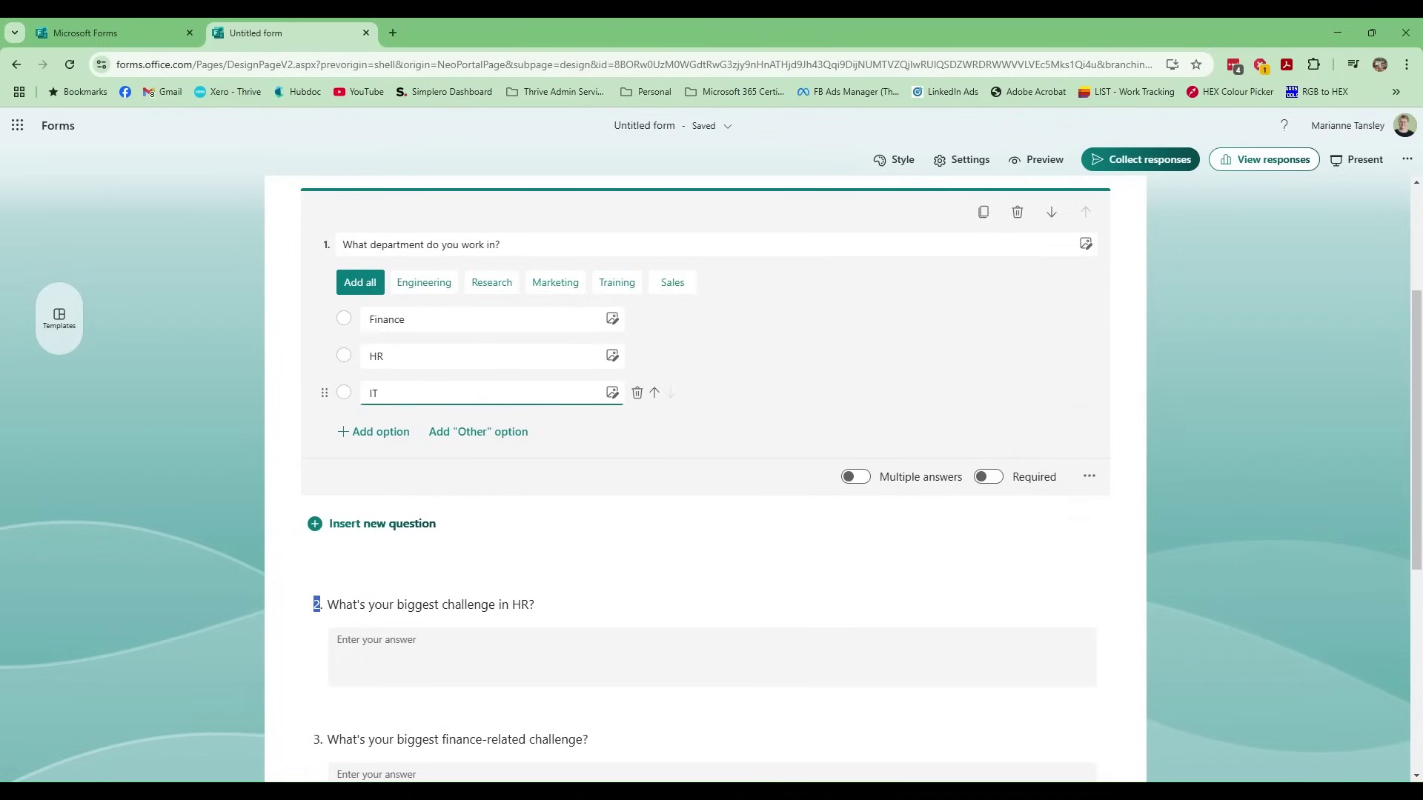
pyautogui.scroll(-2, 406, 400)
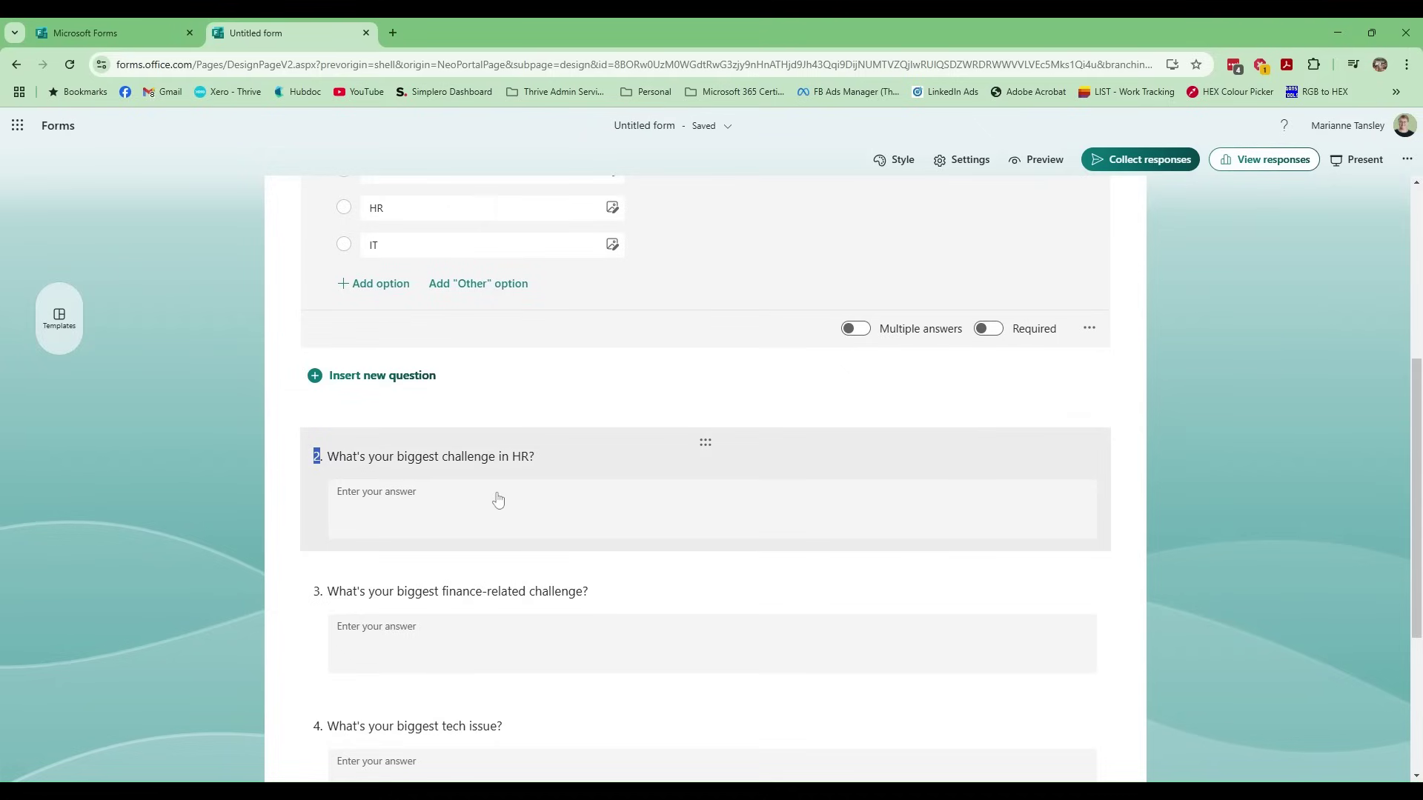
pyautogui.click(497, 500)
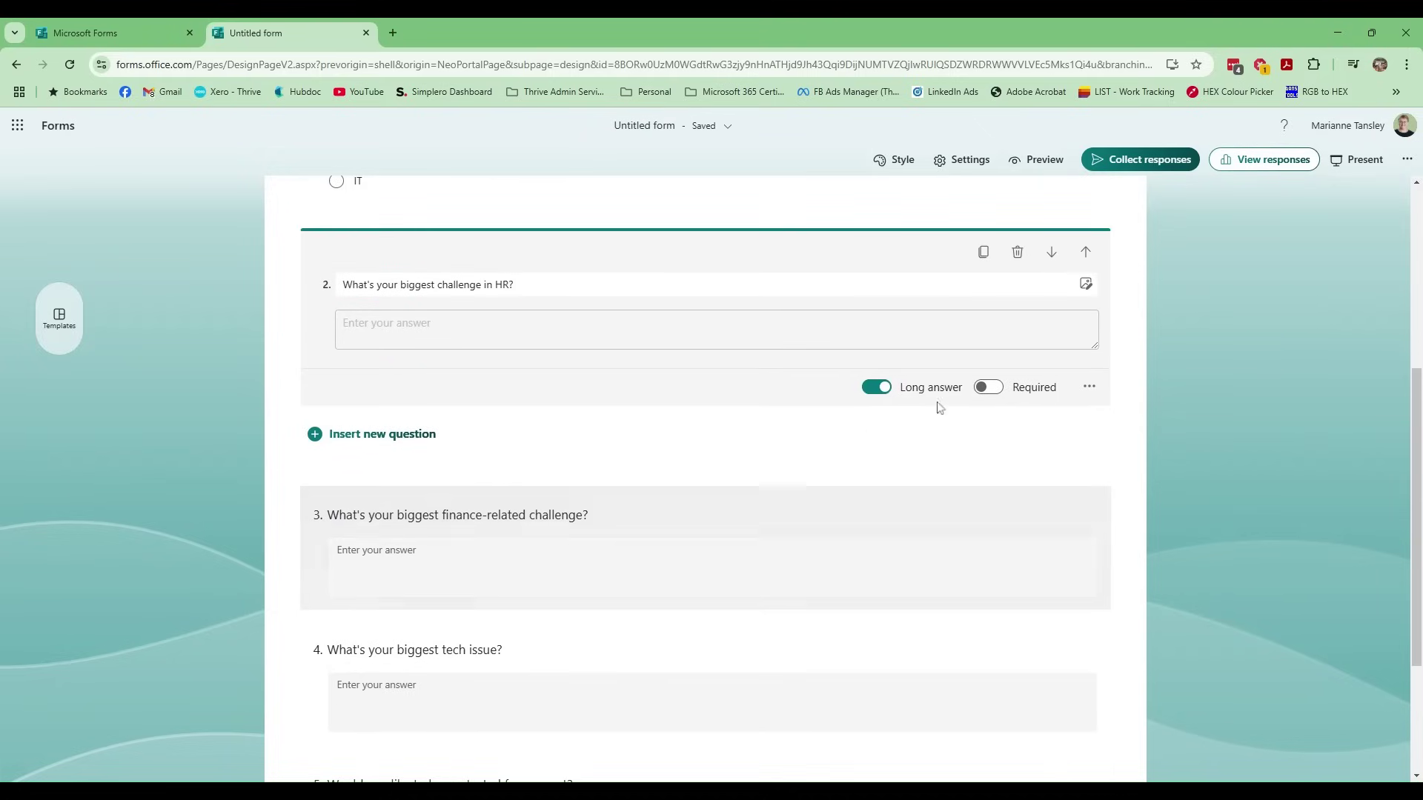
pyautogui.scroll(2, 530, 398)
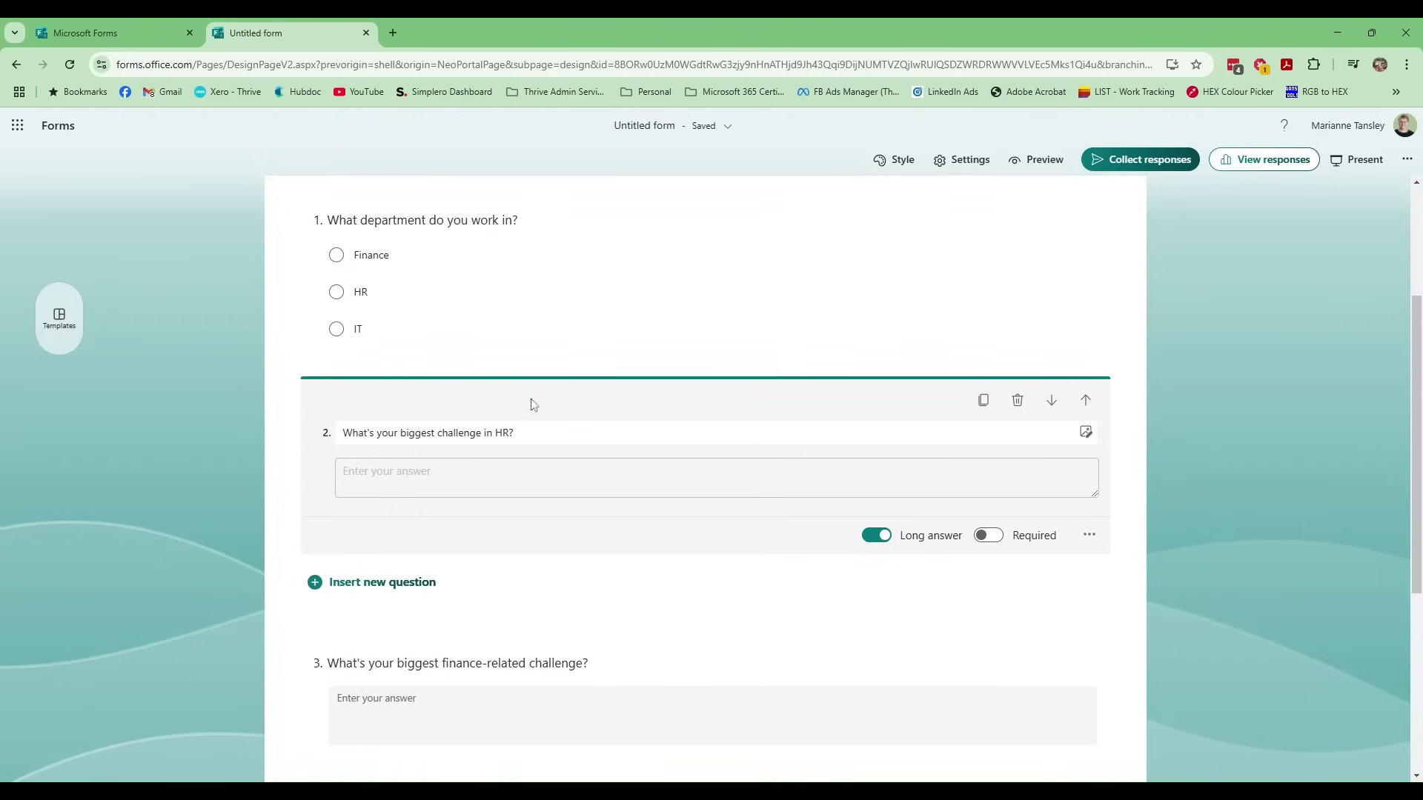
pyautogui.scroll(-2, 519, 482)
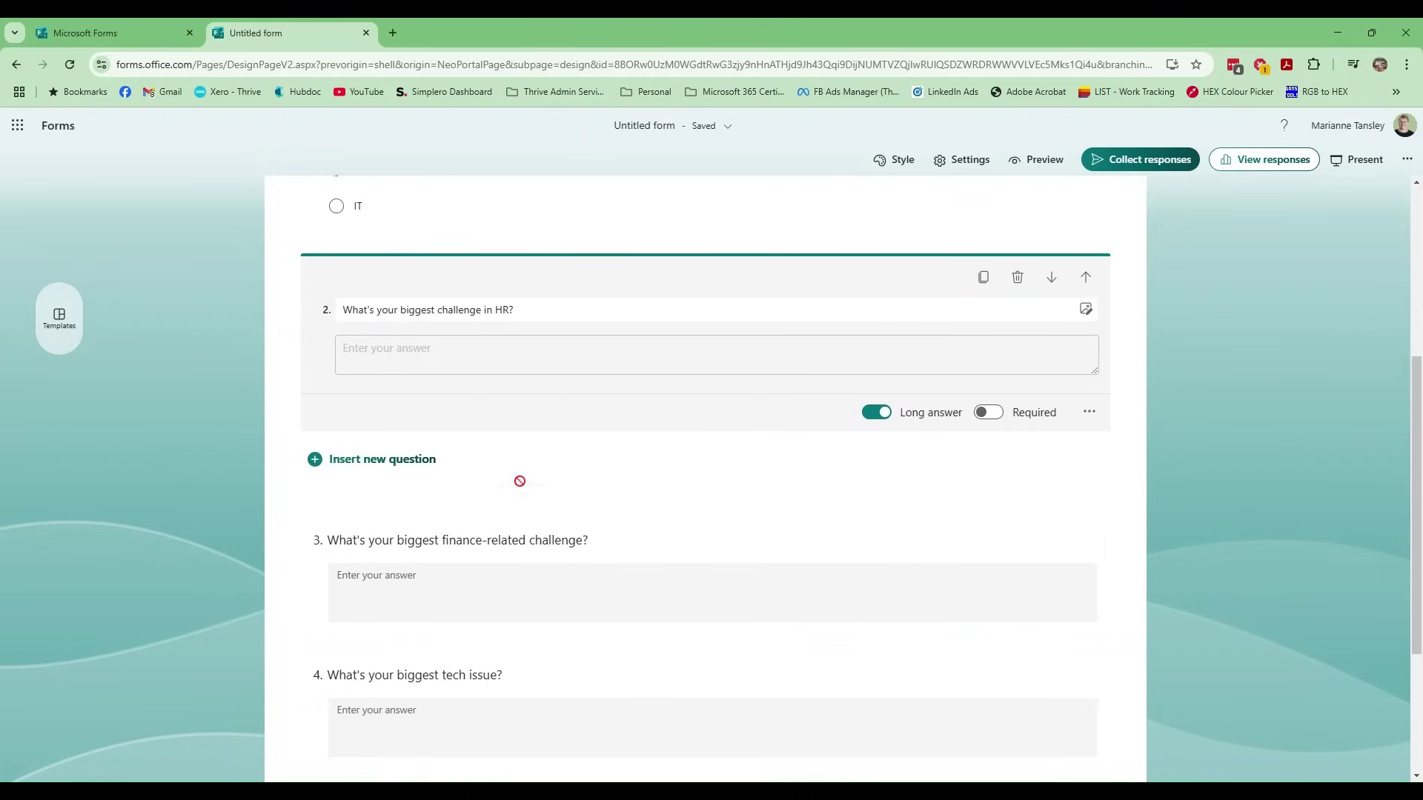
pyautogui.click(512, 552)
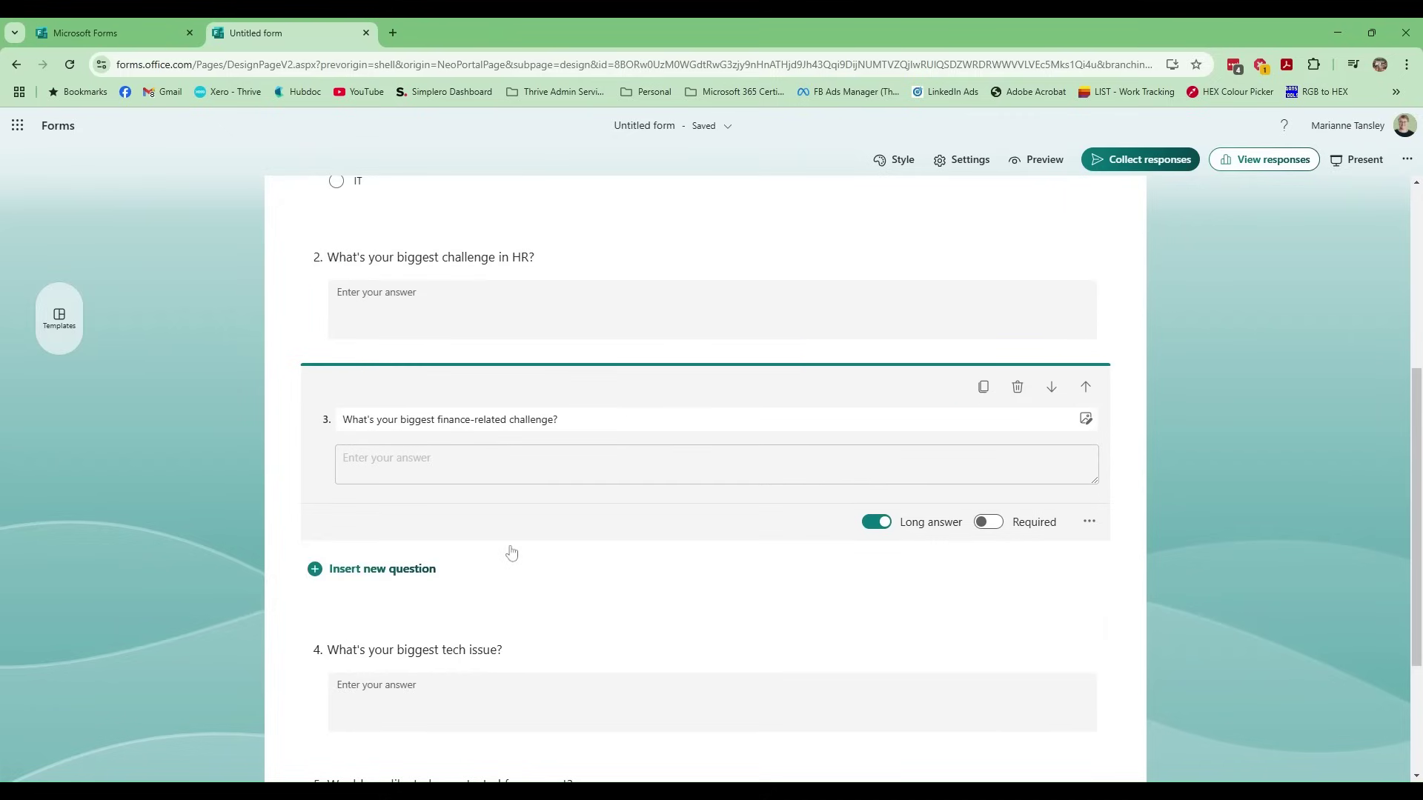
pyautogui.scroll(-3, 509, 548)
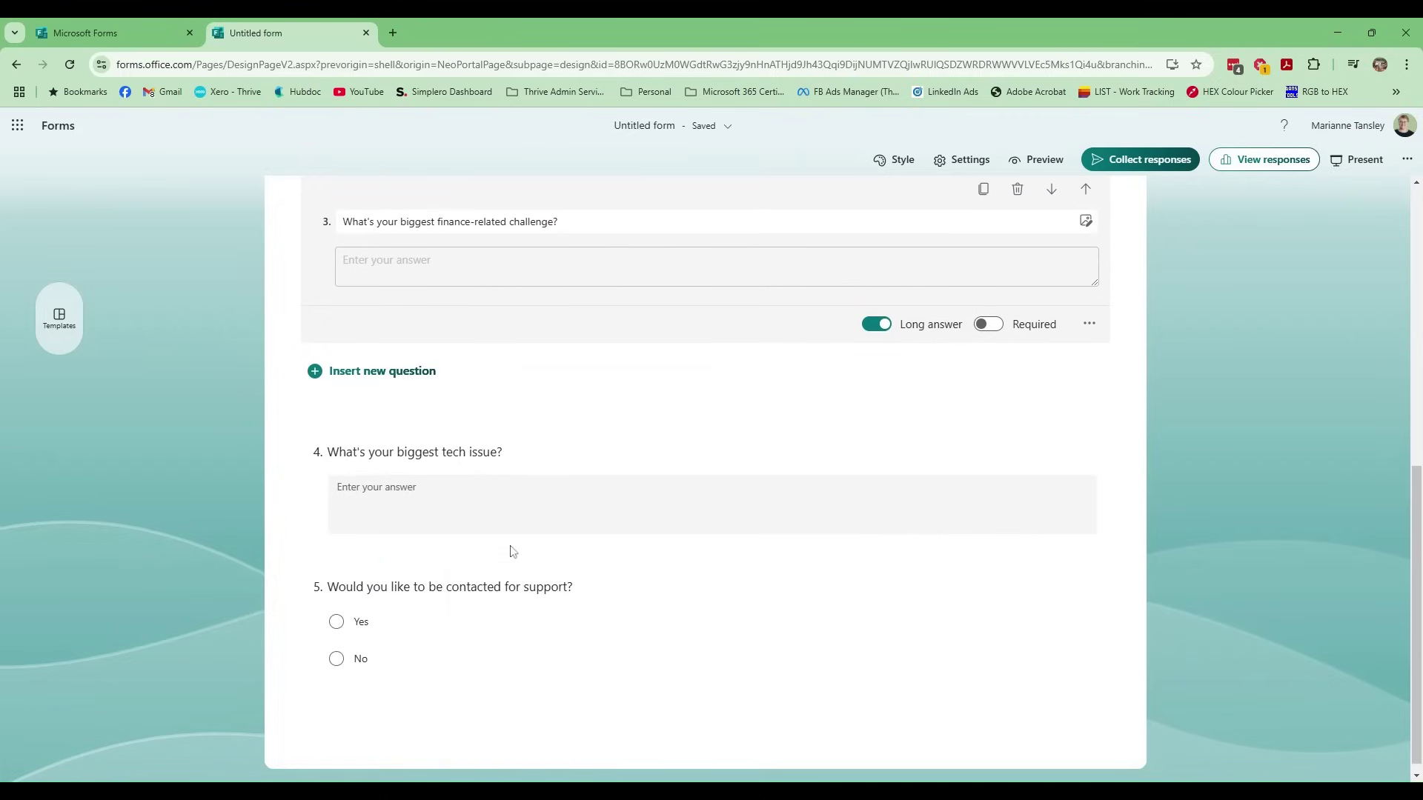
pyautogui.click(500, 467)
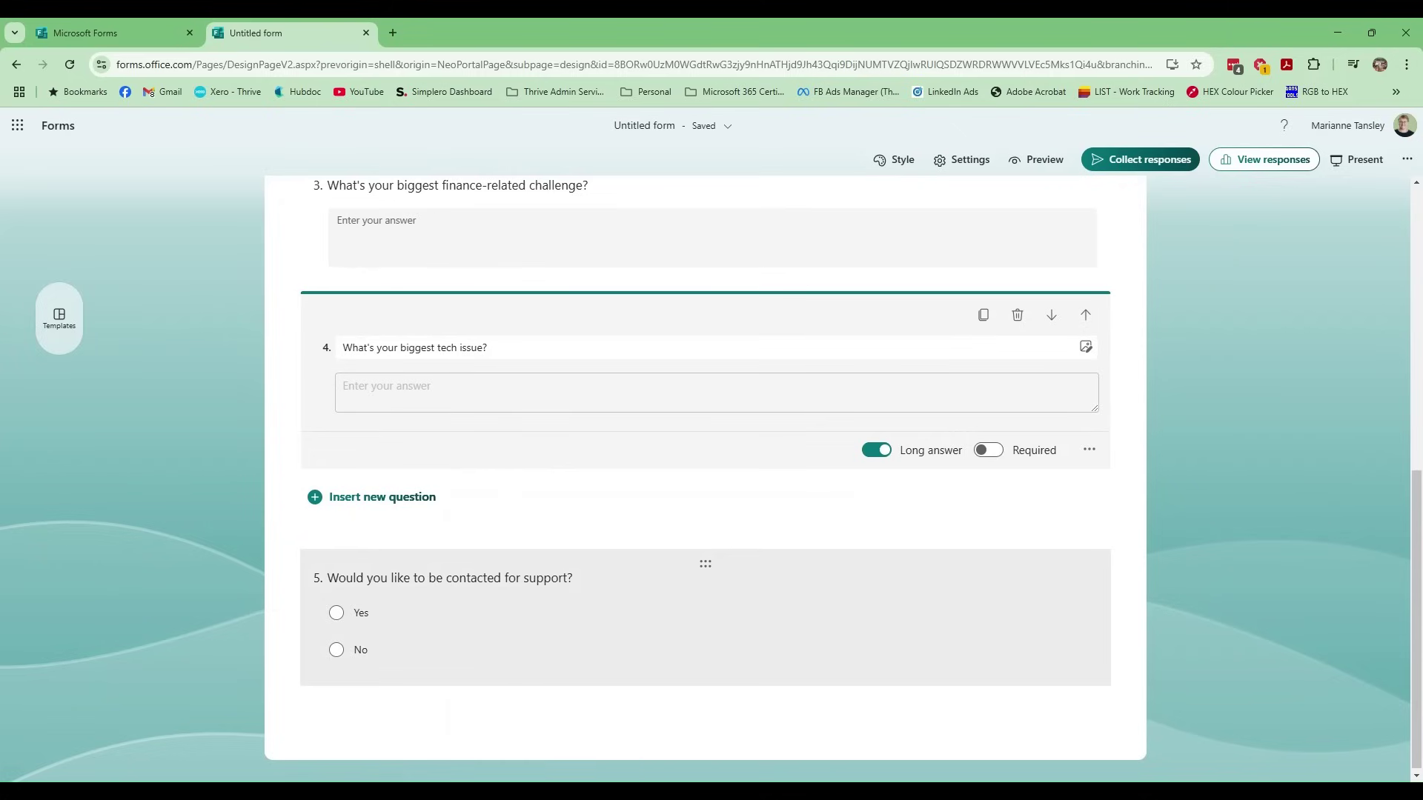
pyautogui.scroll(8, 495, 643)
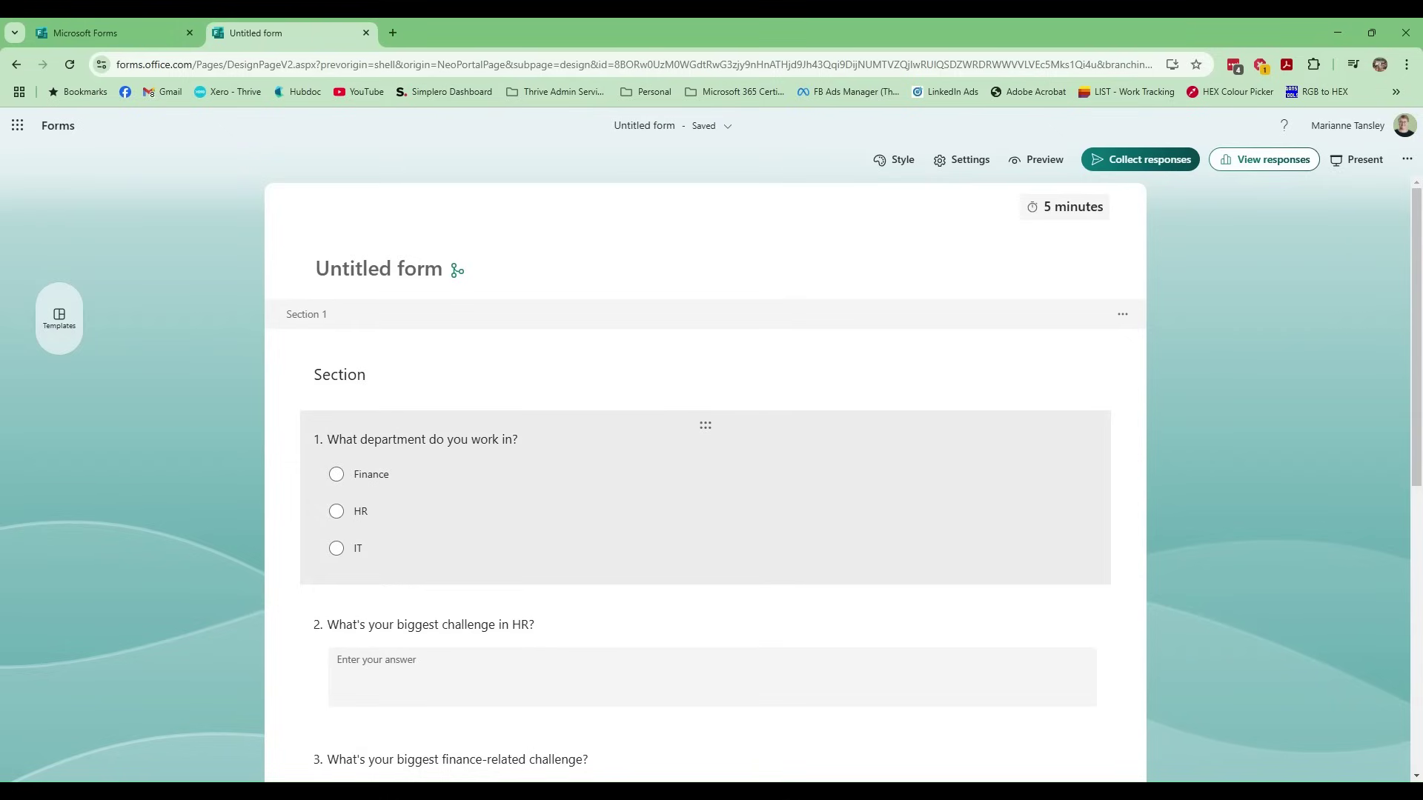
# Open the branching options for question 1, the department choice question
pyautogui.scroll(-1, 355, 546)
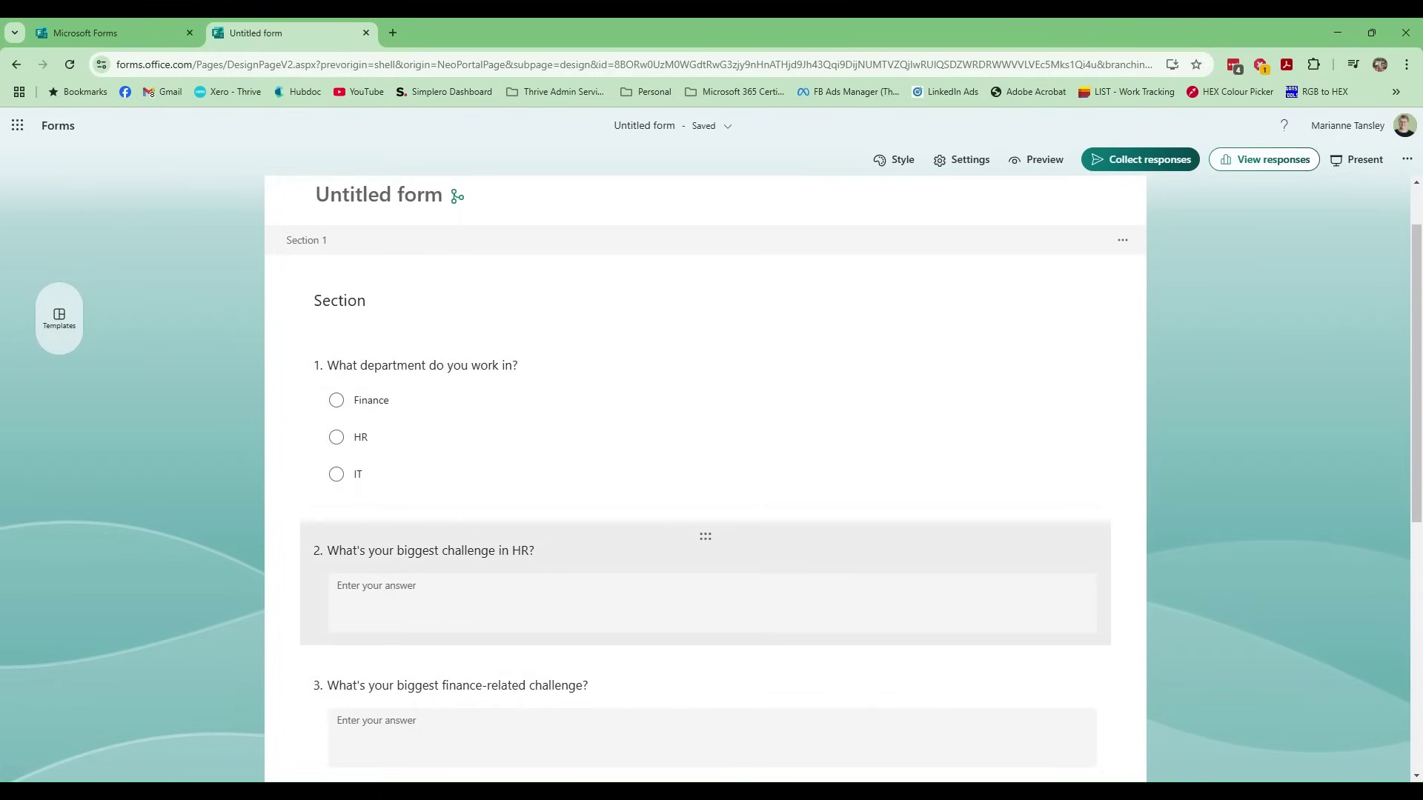
pyautogui.scroll(-4, 446, 600)
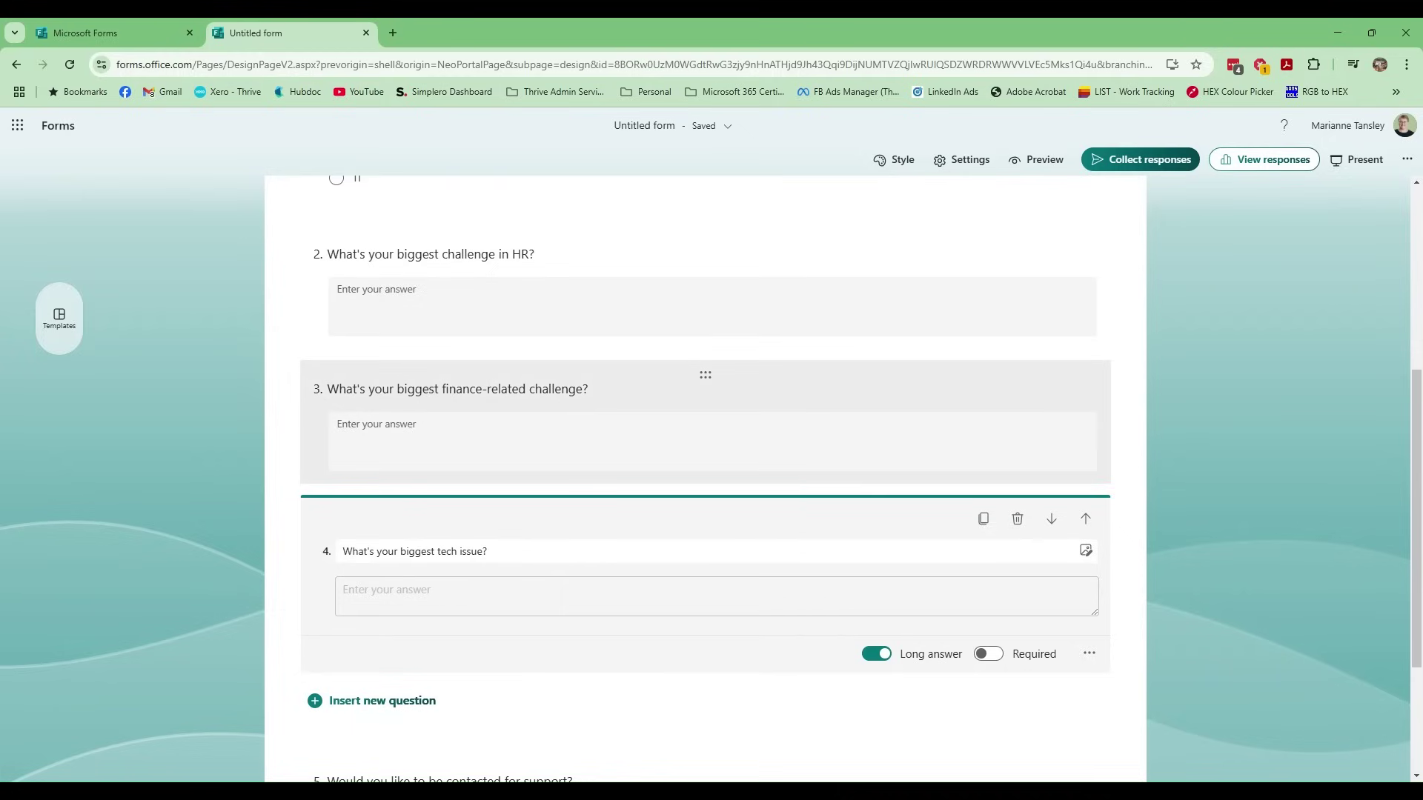
pyautogui.scroll(2, 343, 257)
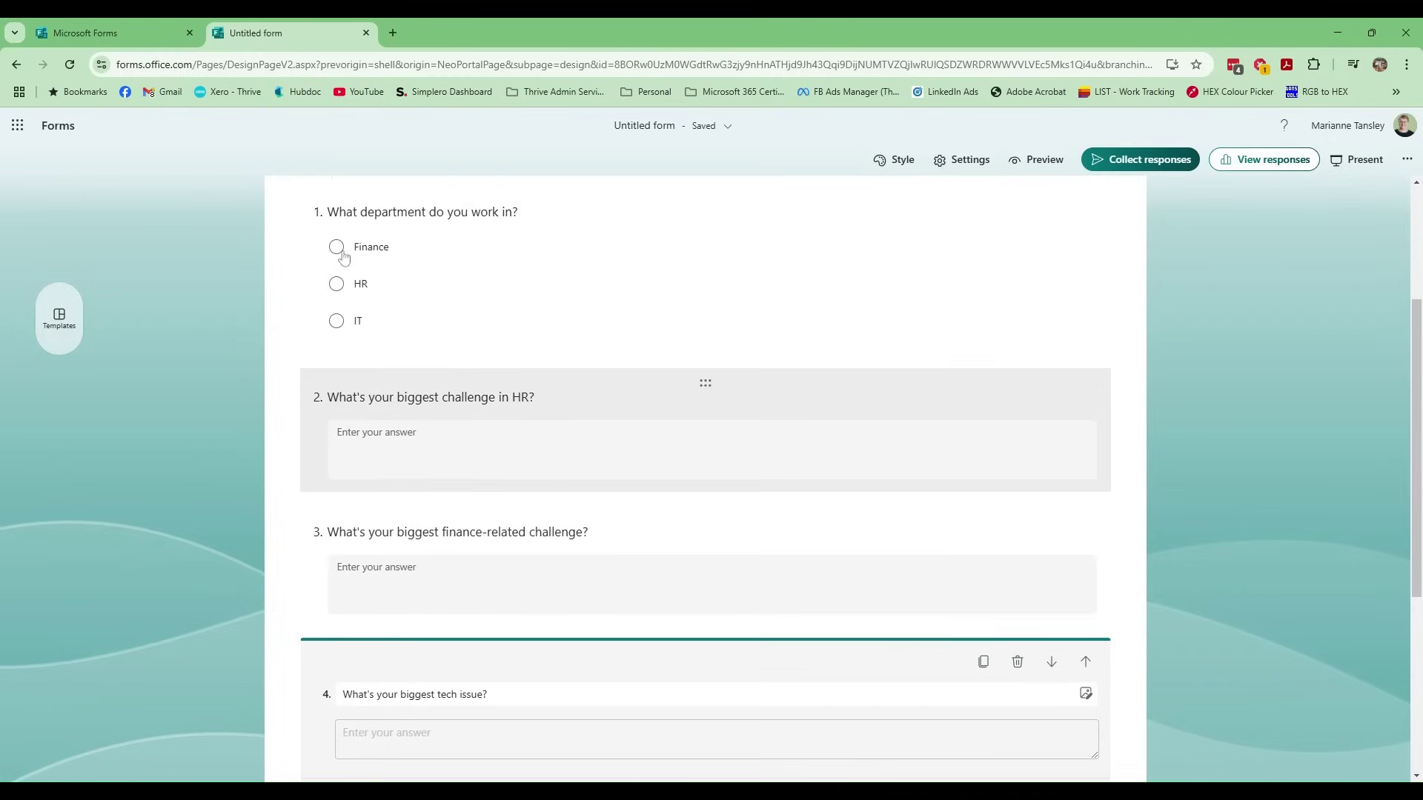
pyautogui.scroll(-1, 428, 581)
pyautogui.scroll(-1, 428, 581)
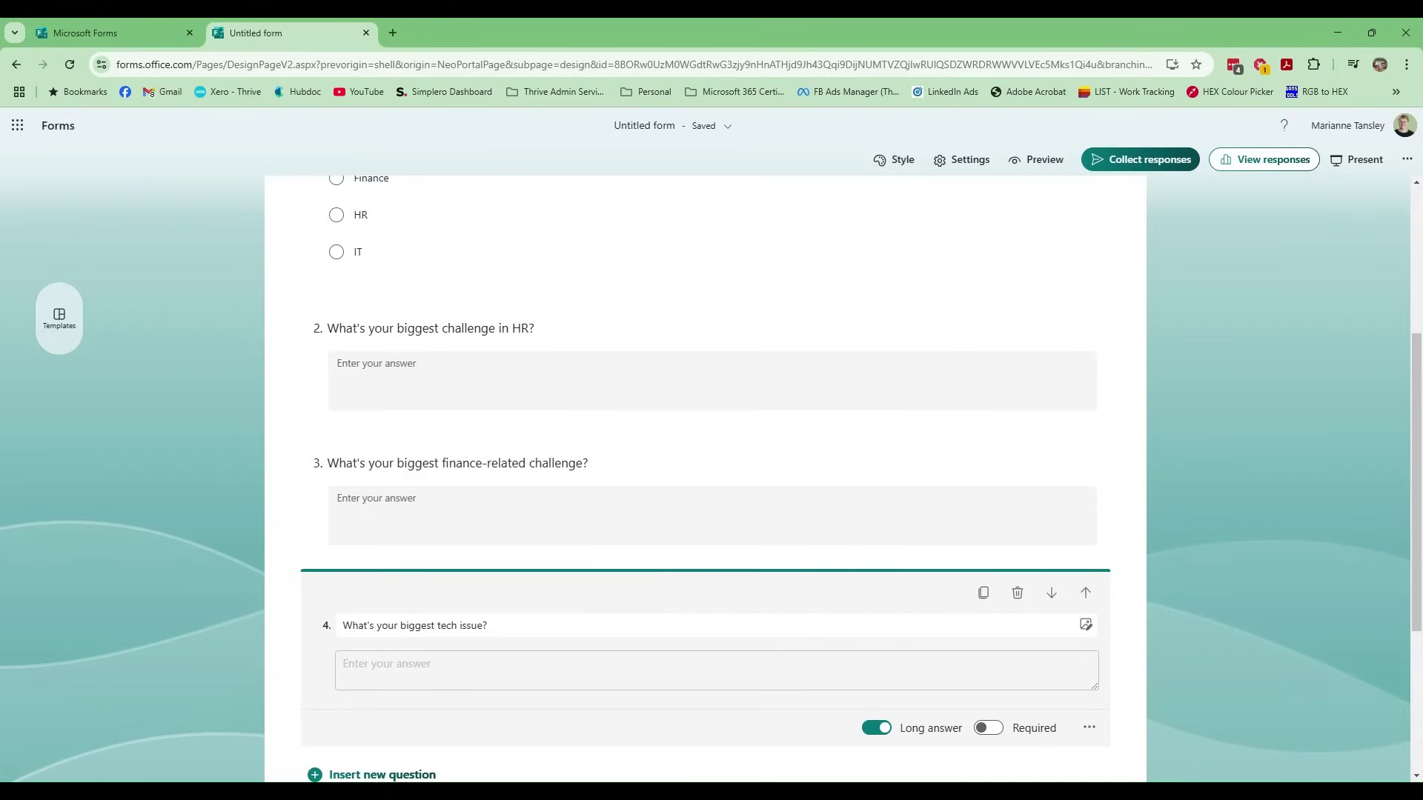
pyautogui.click(571, 476)
pyautogui.scroll(3, 567, 466)
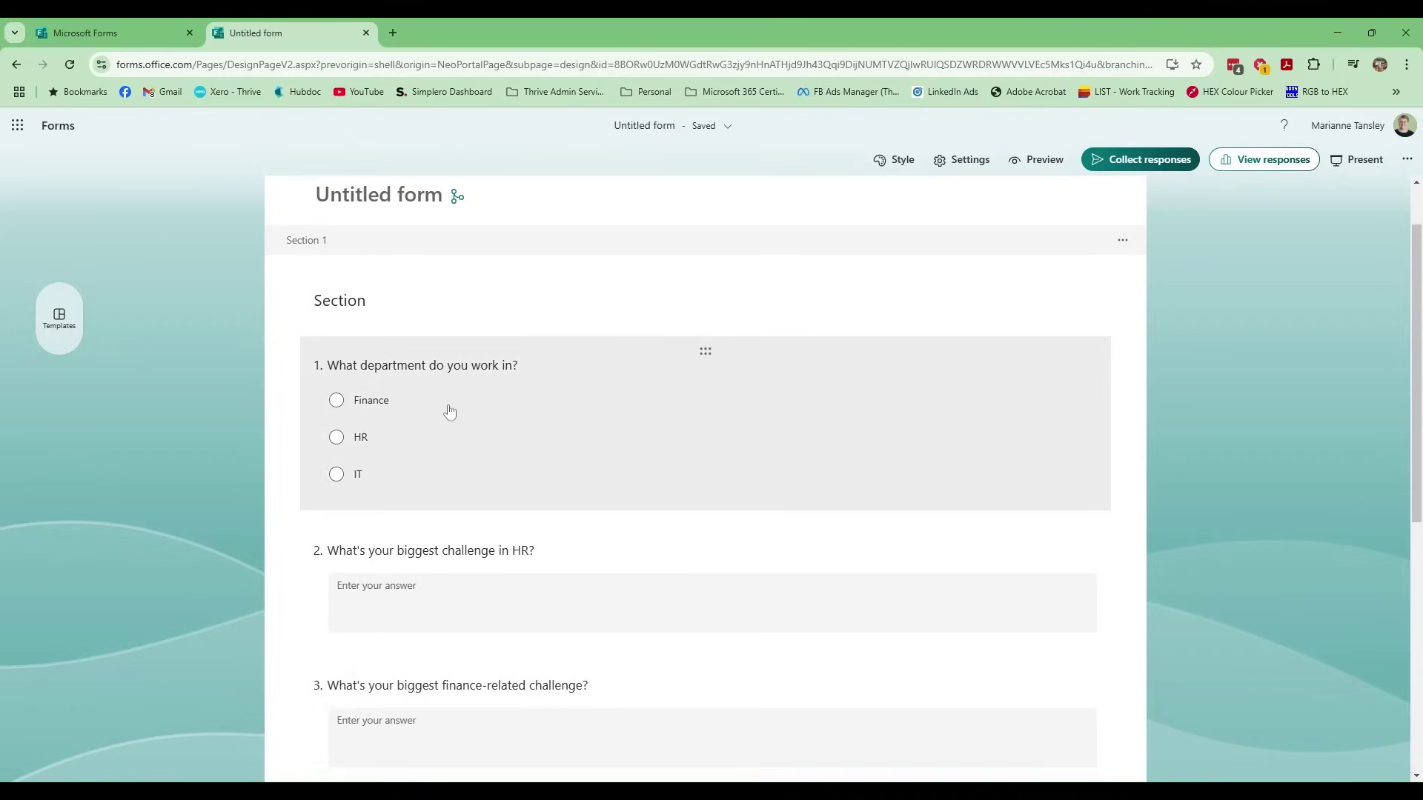
pyautogui.click(450, 411)
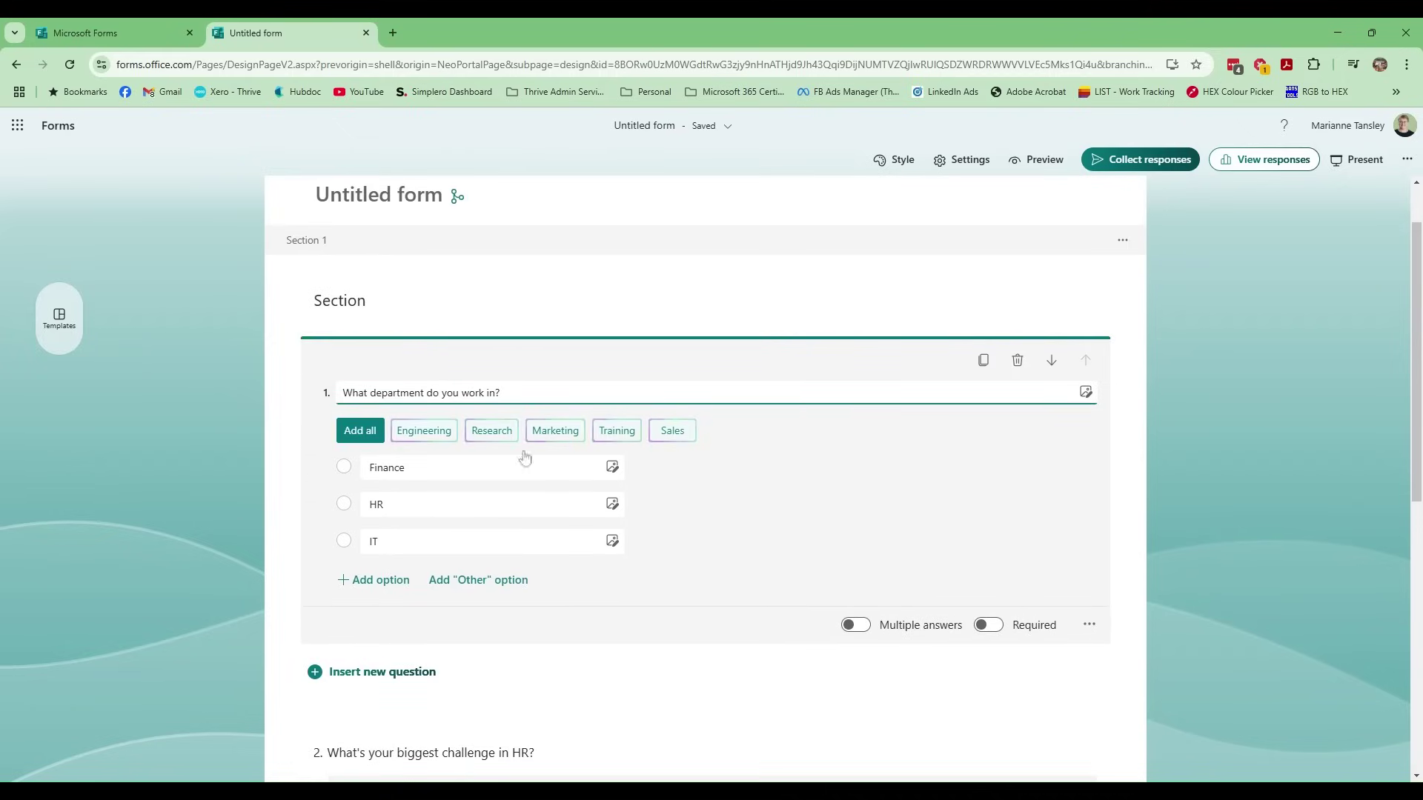
pyautogui.click(1089, 626)
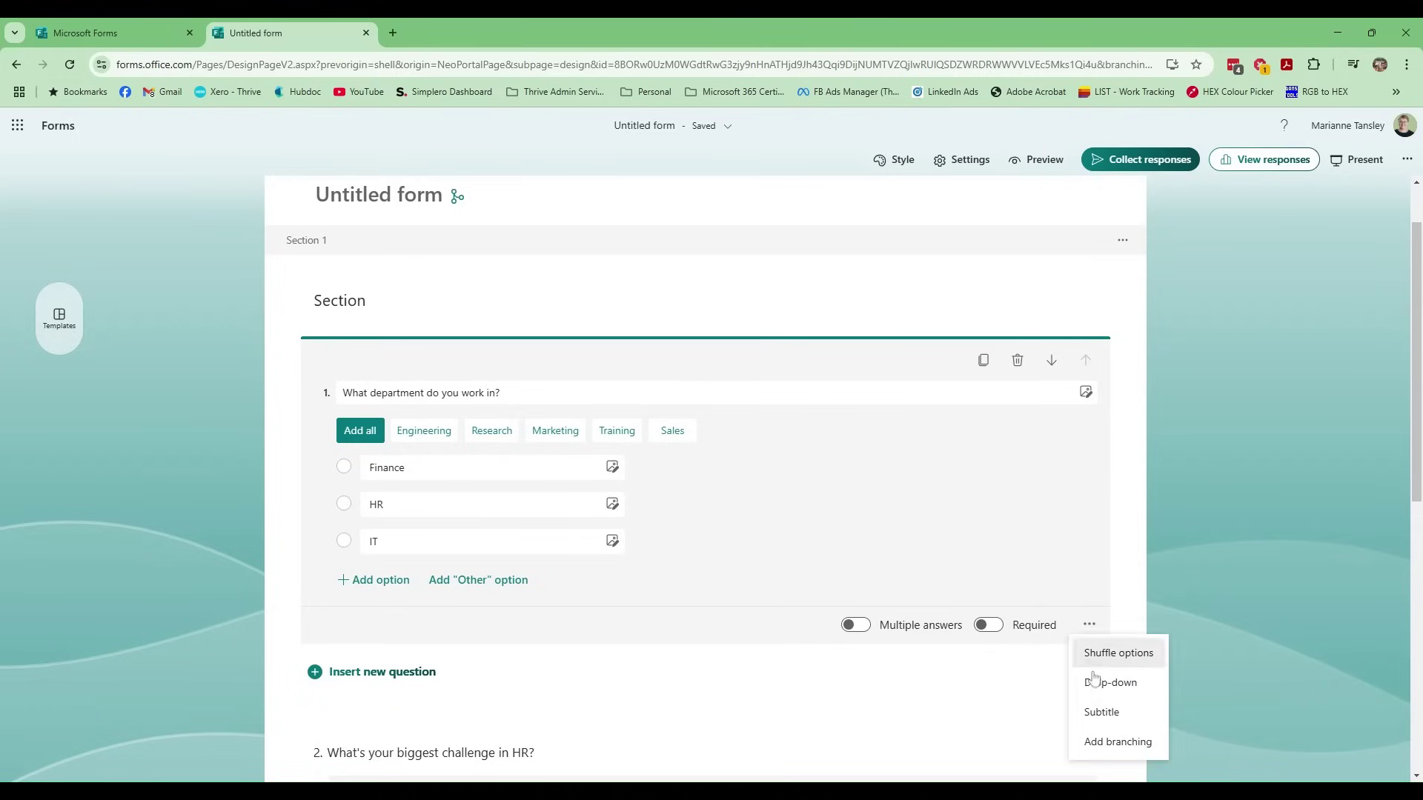
pyautogui.click(1103, 744)
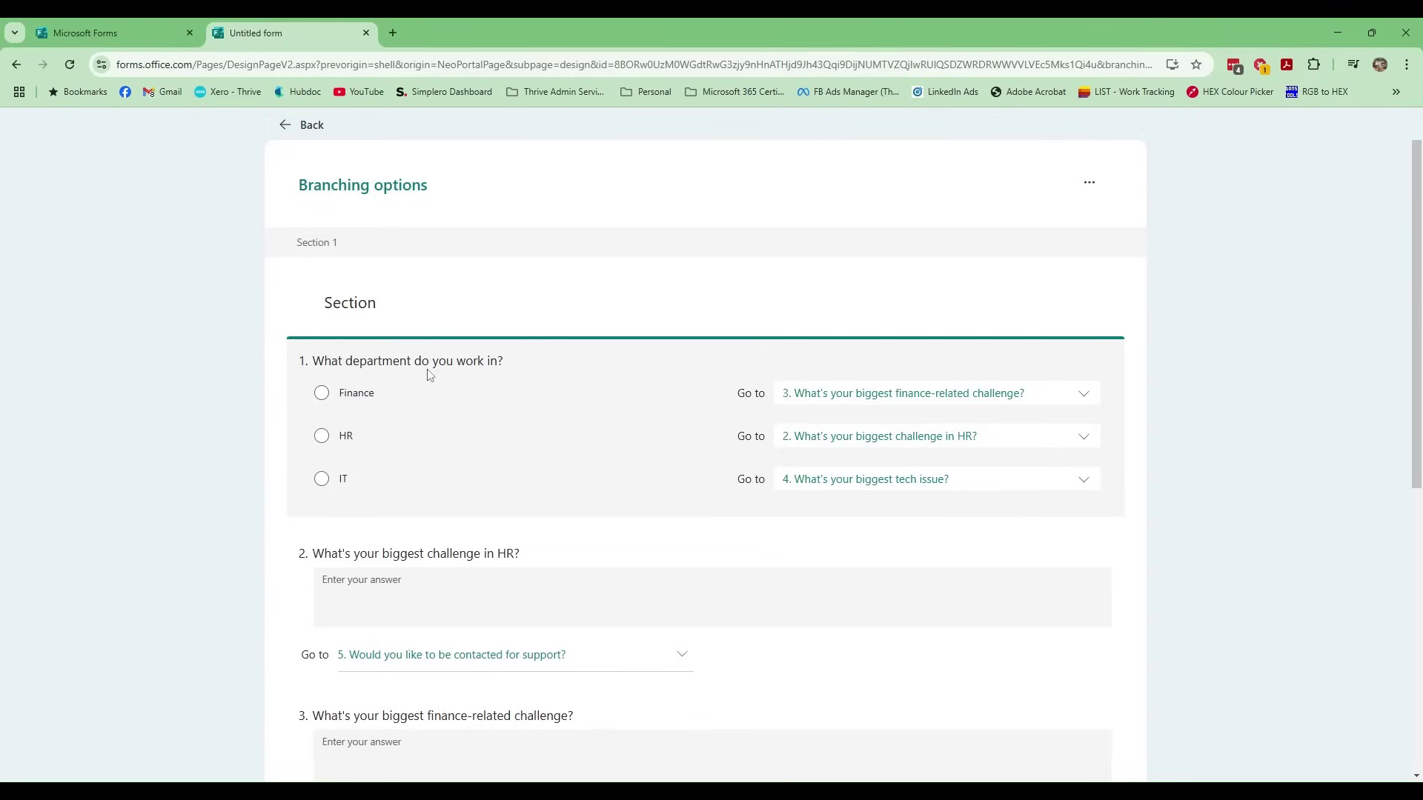
# Route Finance to question 3, HR to question 2 and IT to '4. What's your biggest tech issue?'
pyautogui.click(864, 400)
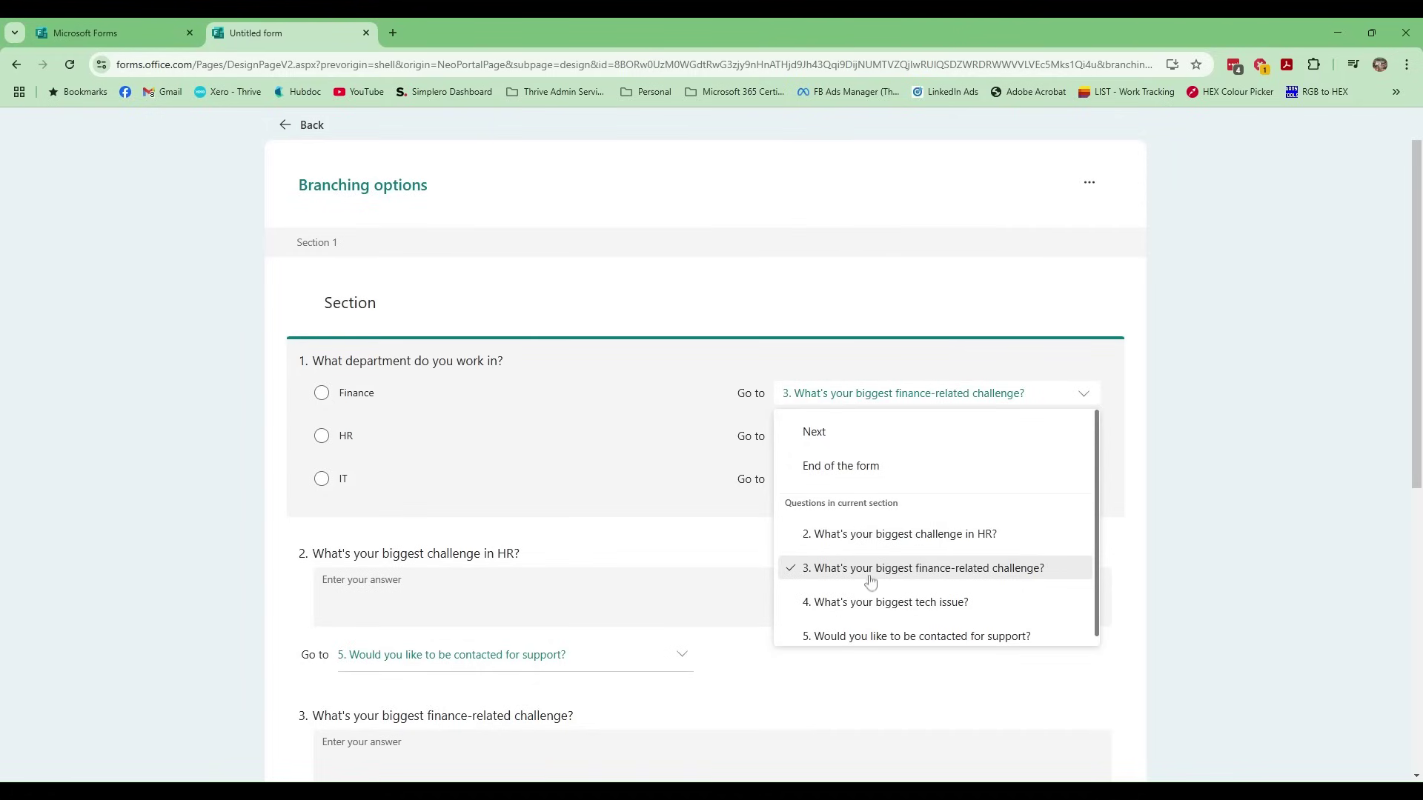
pyautogui.click(964, 569)
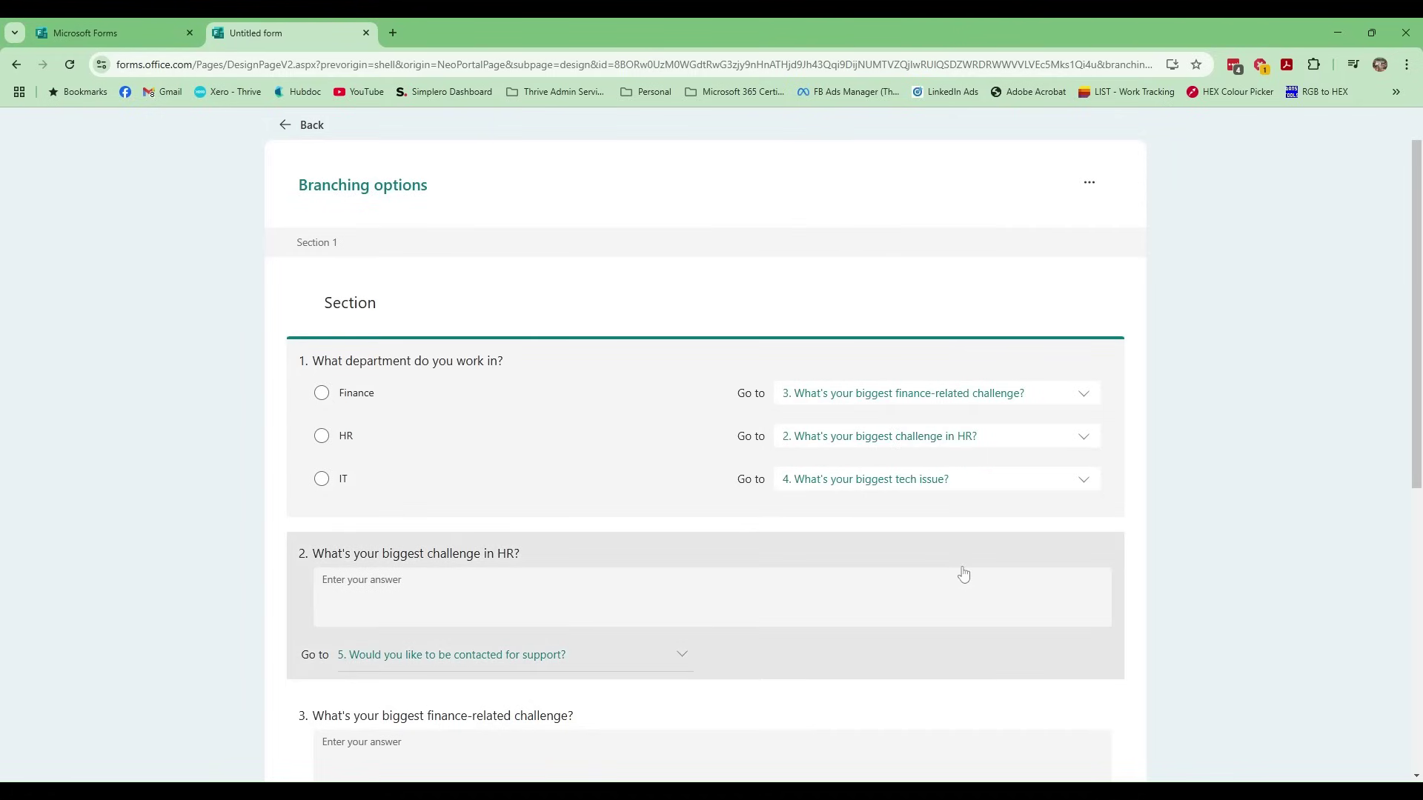
pyautogui.click(809, 446)
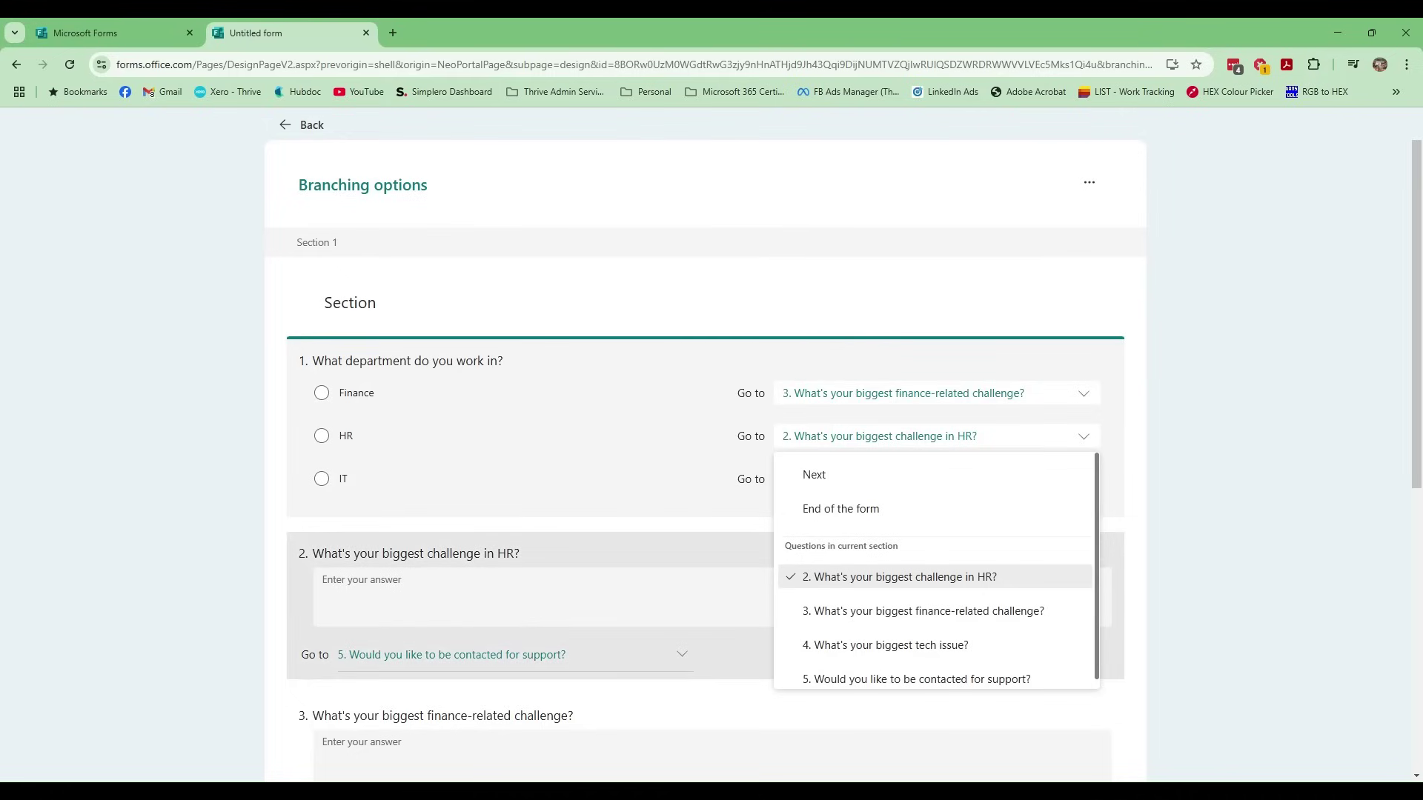
pyautogui.click(884, 645)
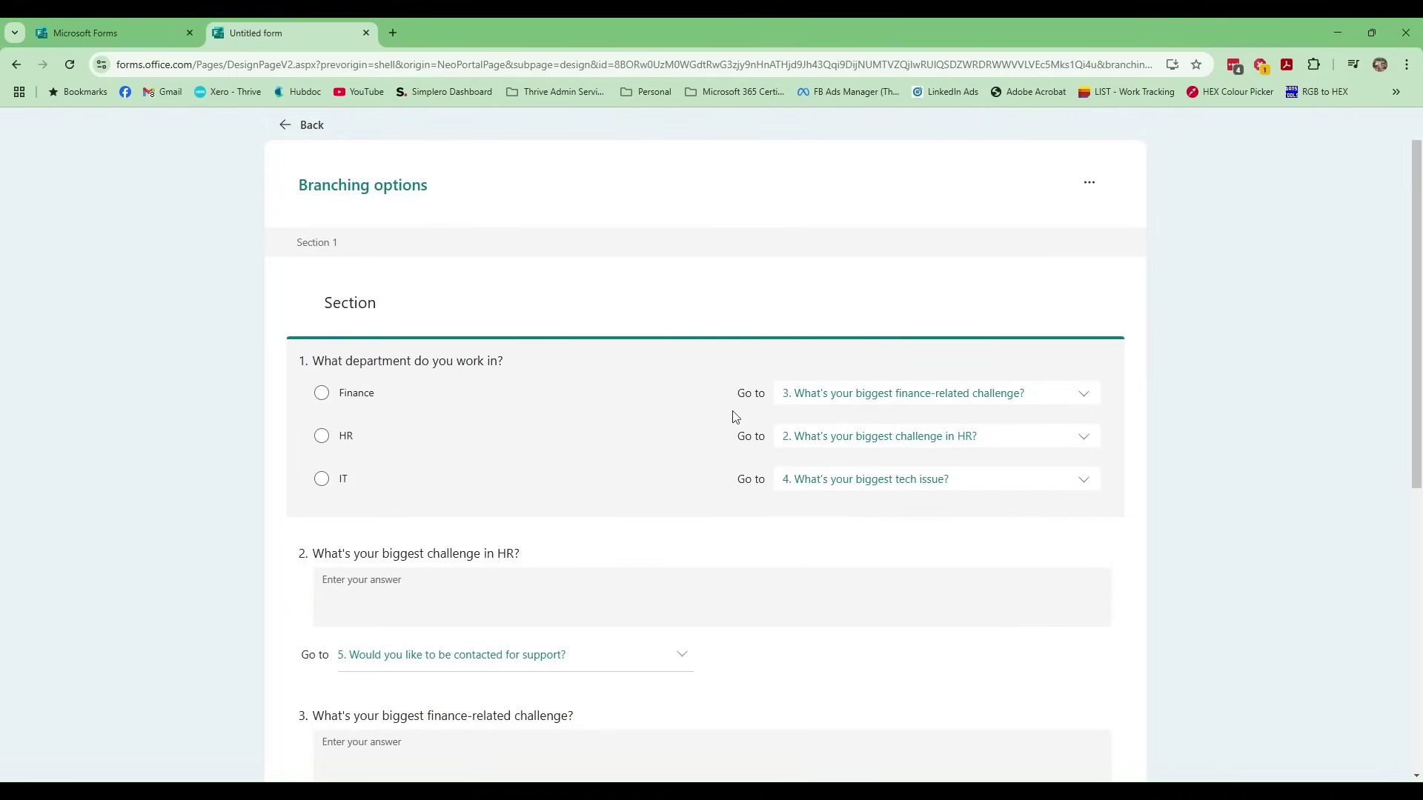
pyautogui.click(831, 491)
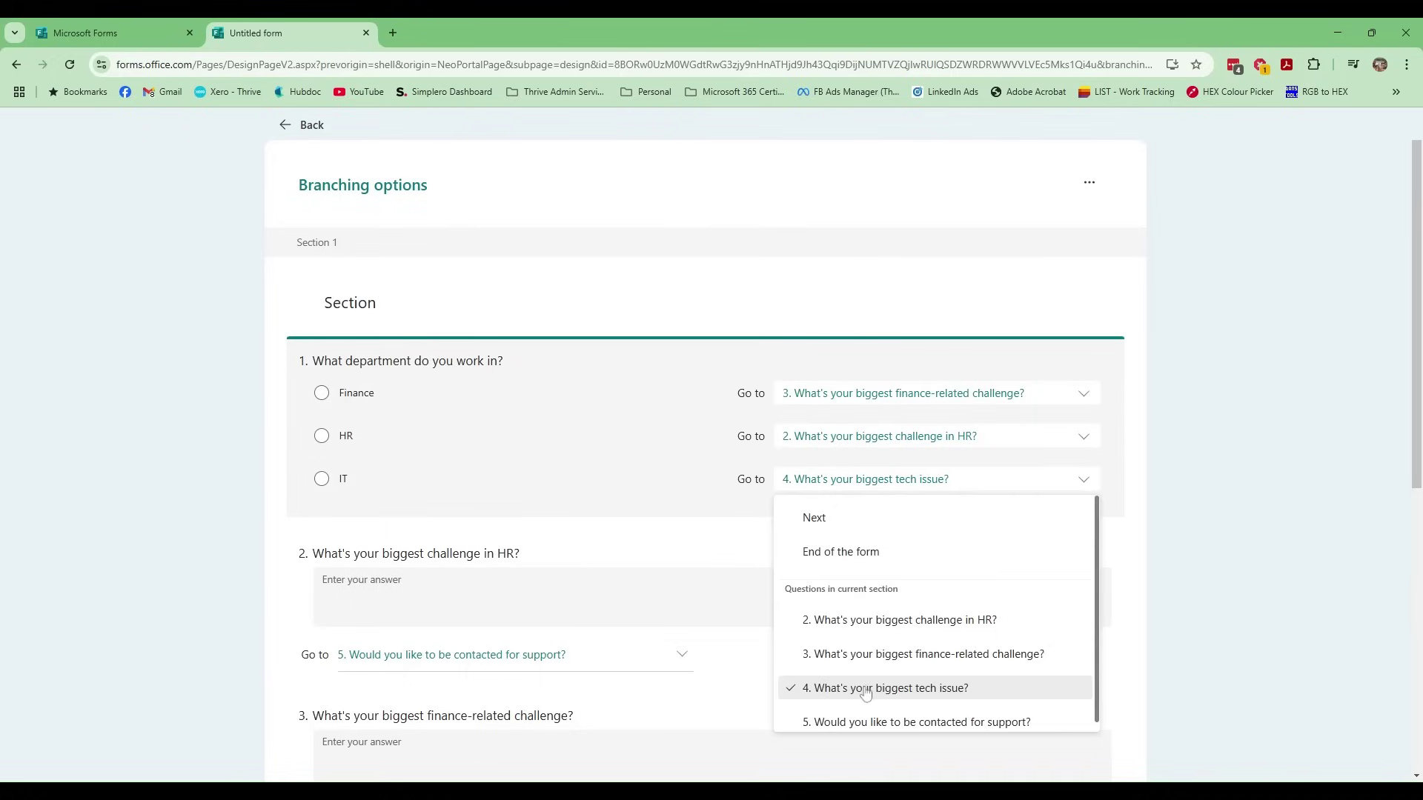
pyautogui.click(600, 519)
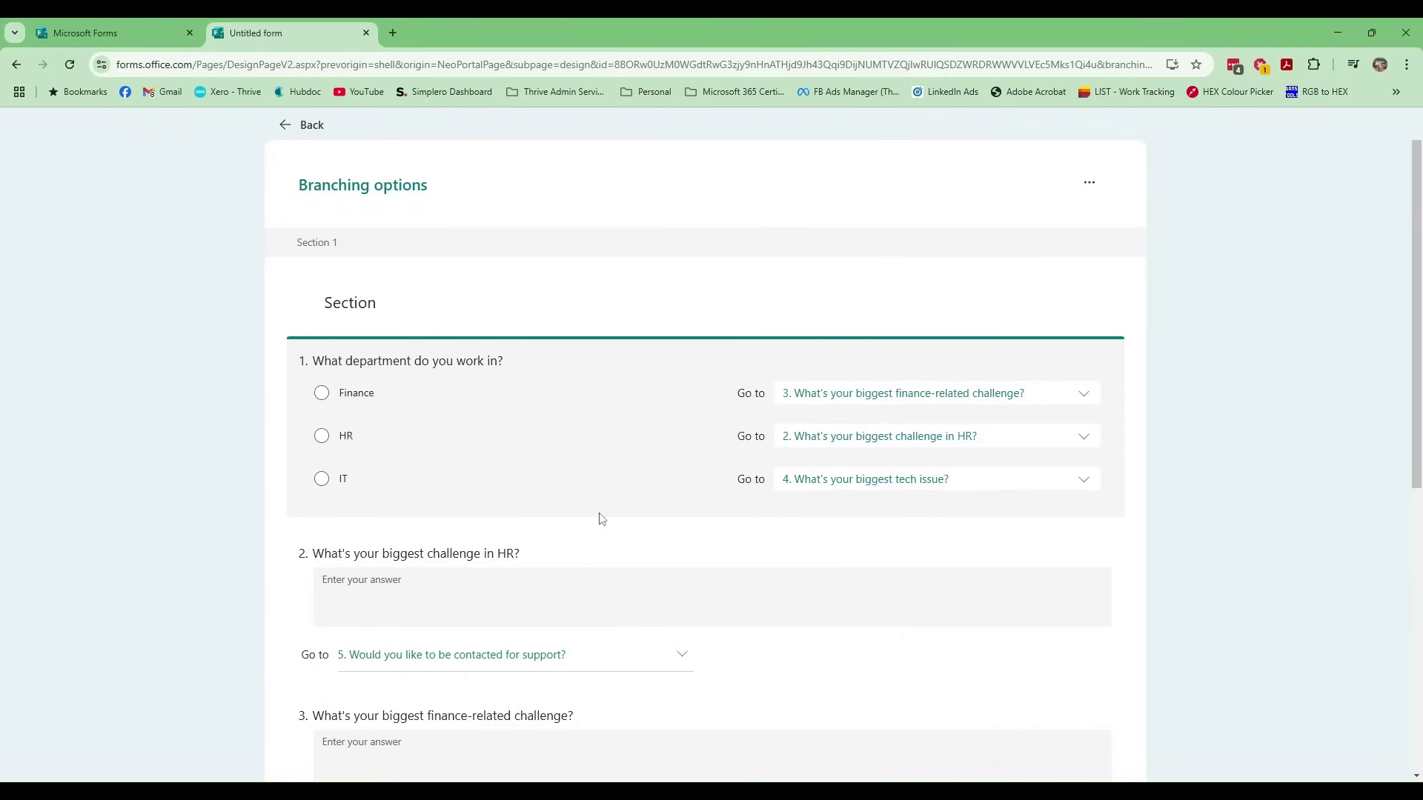
pyautogui.scroll(-1, 601, 519)
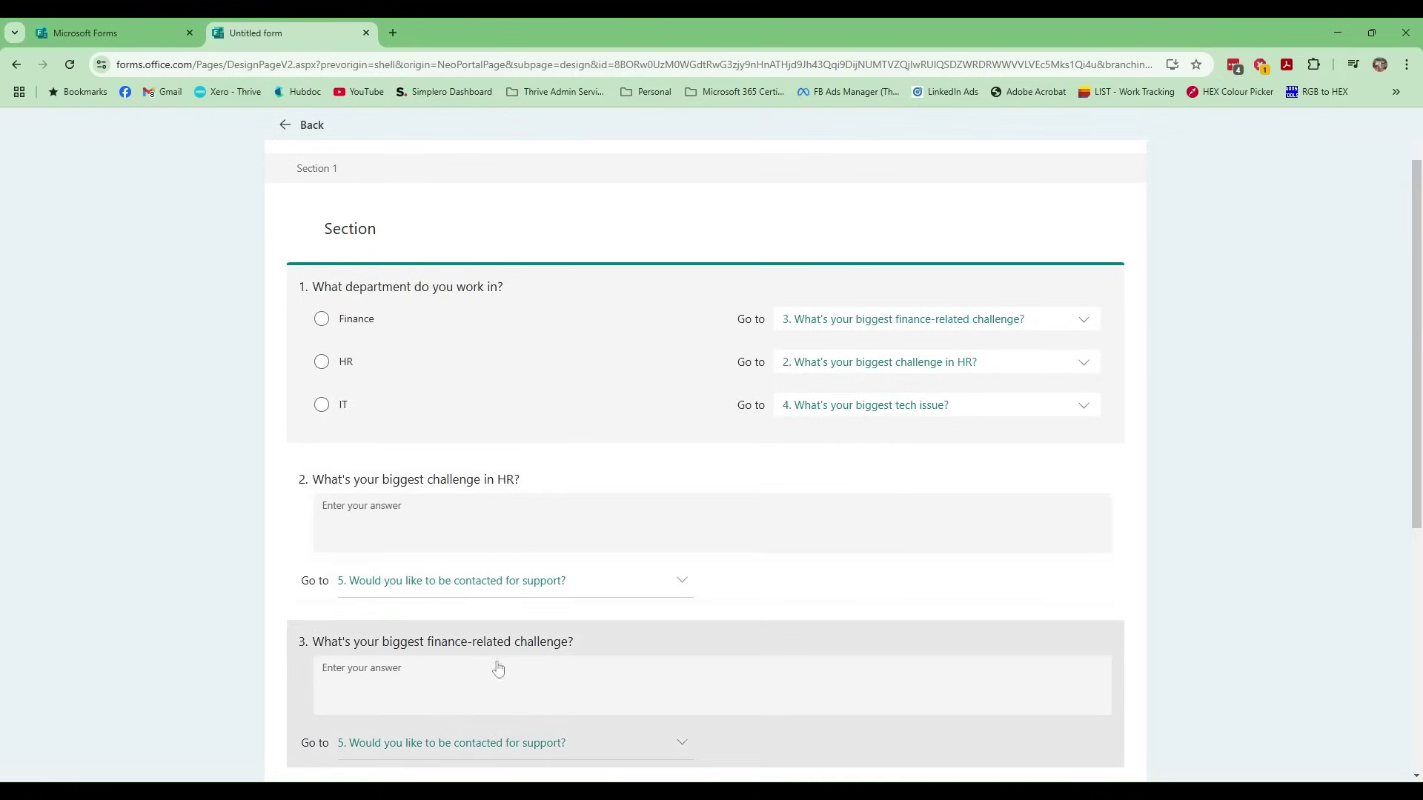
# Confirm question 2 branches to question 5, the support question
pyautogui.scroll(-2, 498, 673)
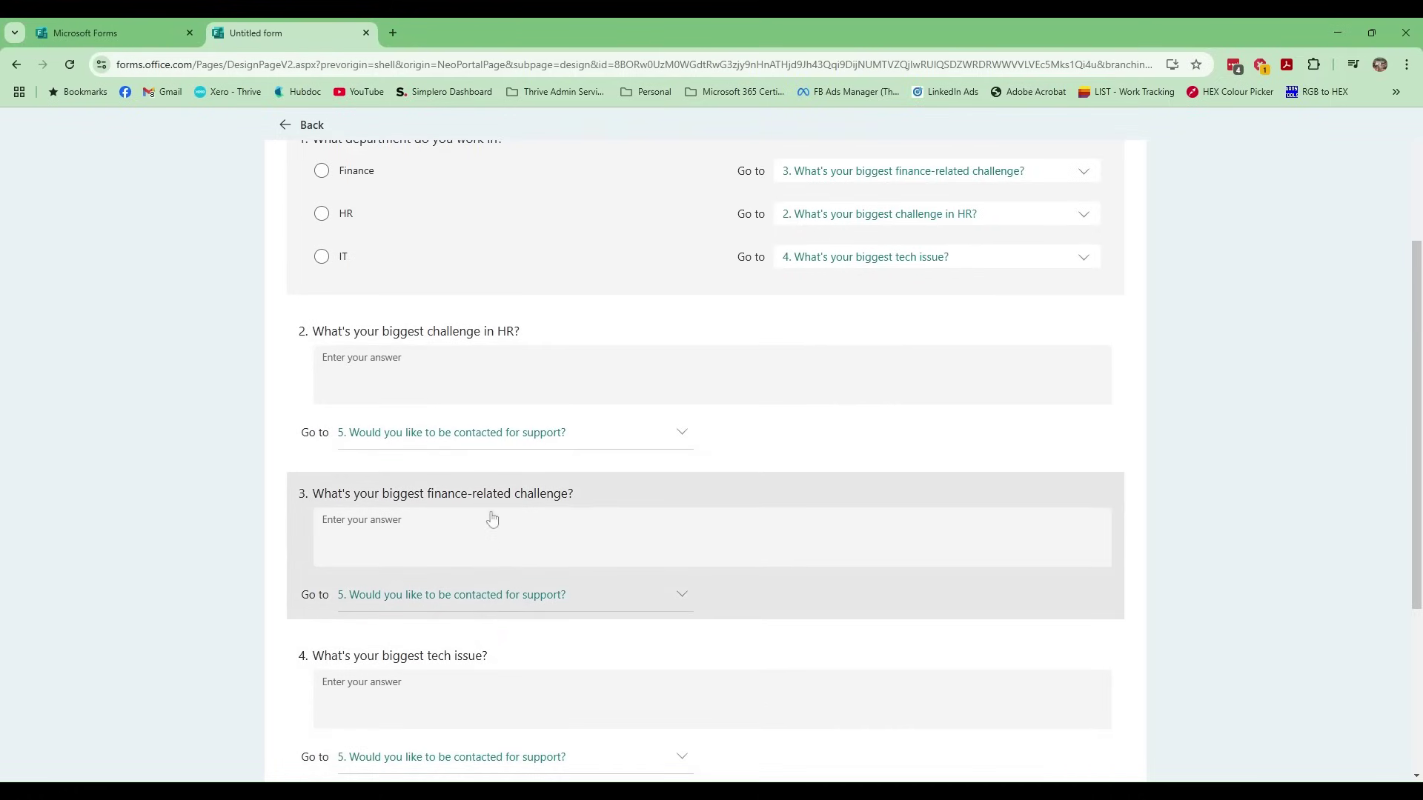
pyautogui.click(524, 378)
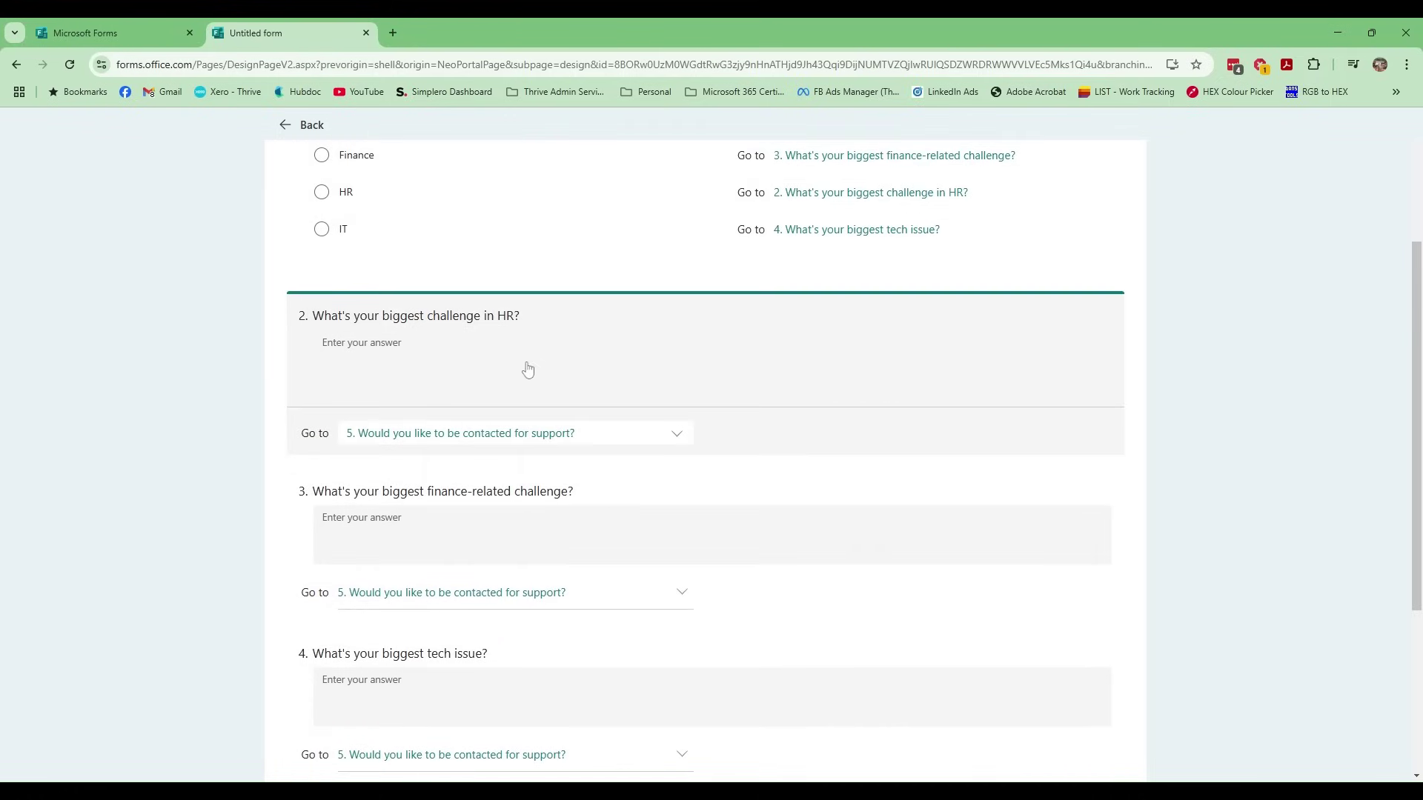
pyautogui.click(574, 437)
pyautogui.scroll(-1, 489, 634)
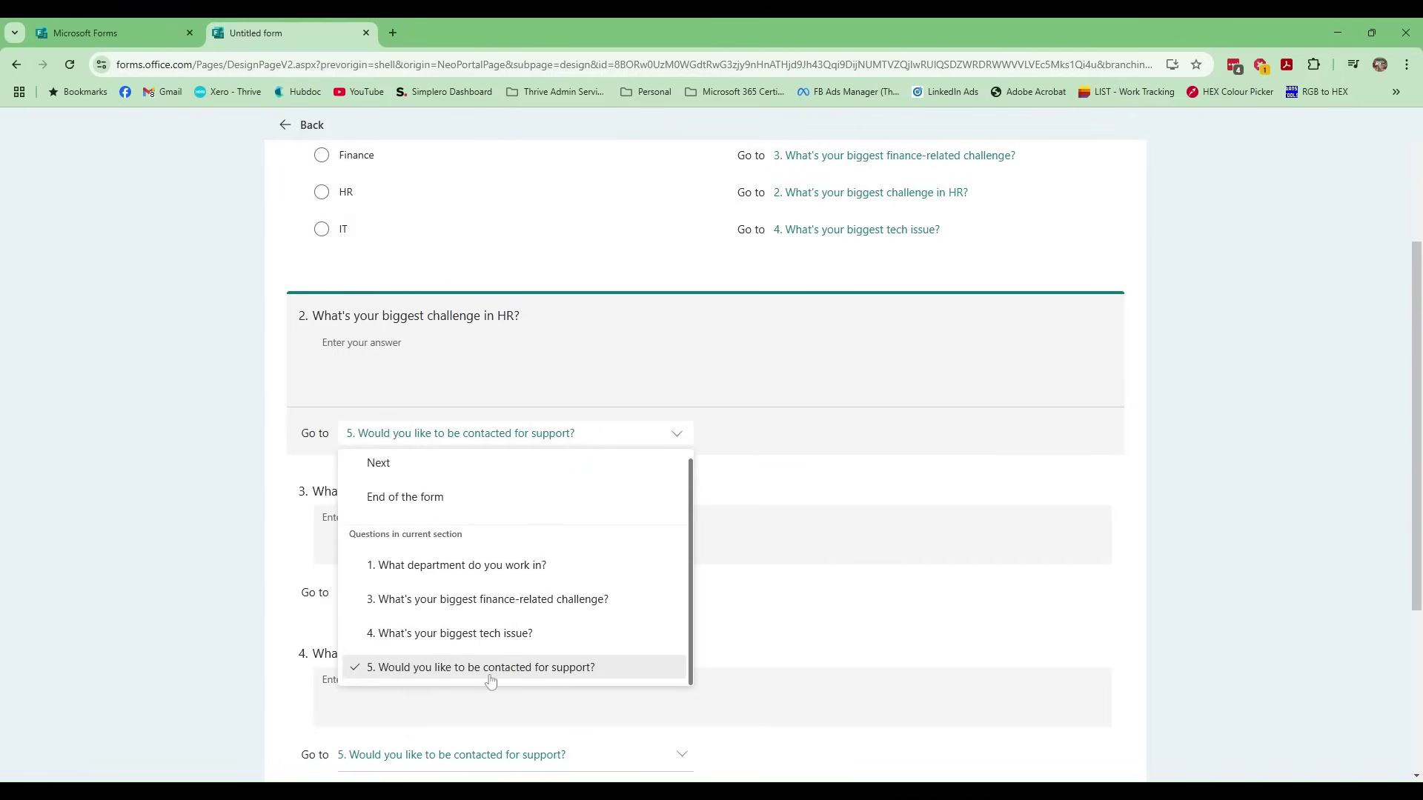
pyautogui.click(653, 373)
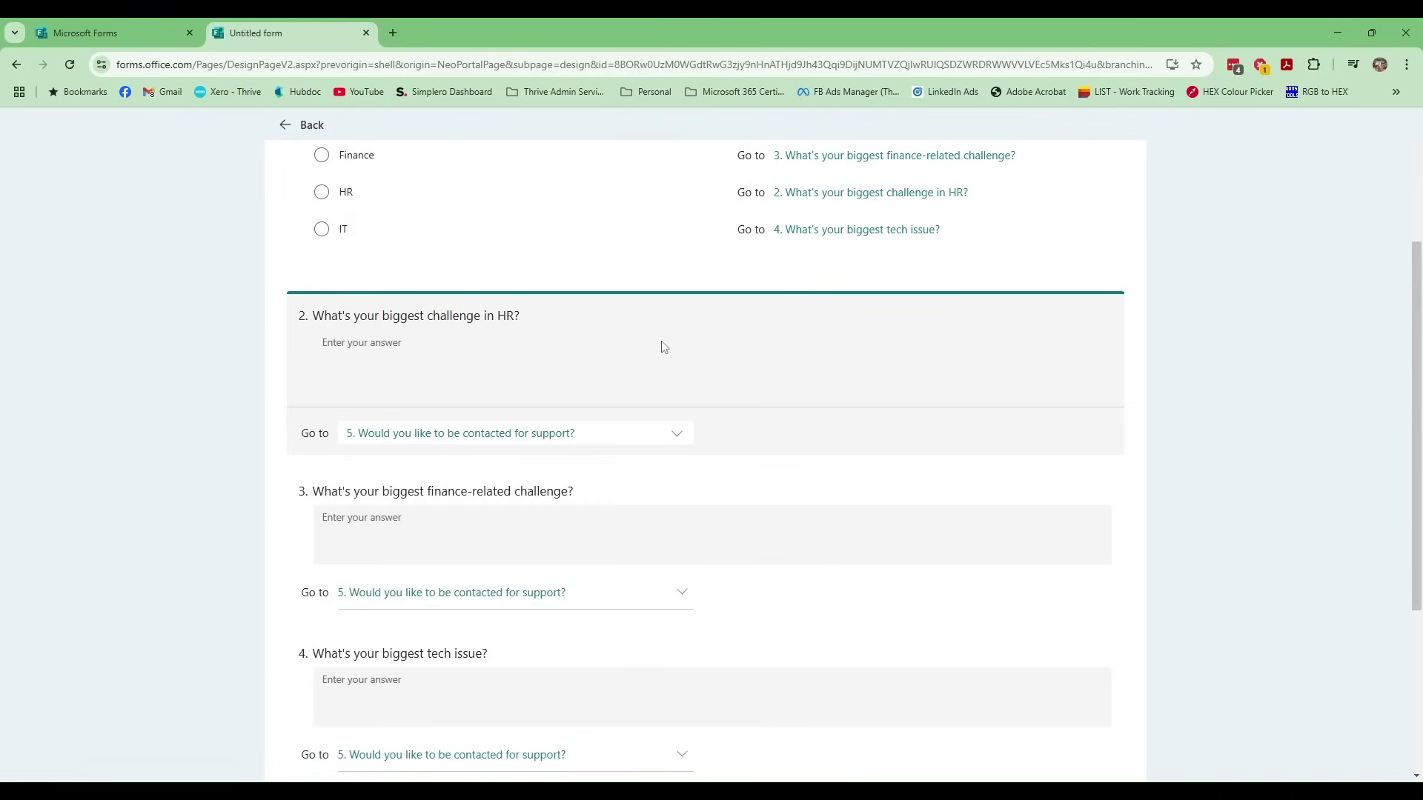
# Verify questions 3 and 4 also go to question 5, then return to the form editor
pyautogui.scroll(2, 660, 349)
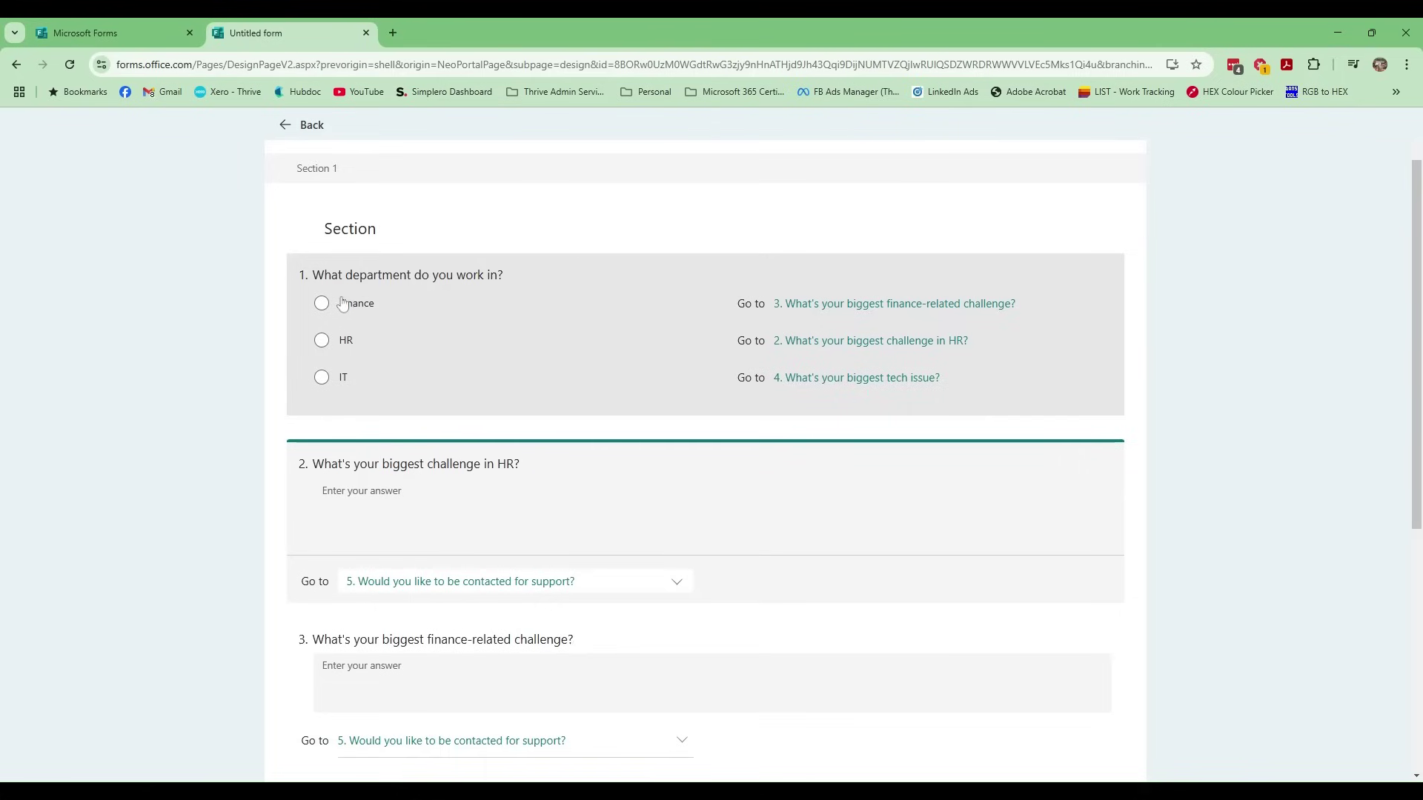
pyautogui.scroll(-3, 407, 581)
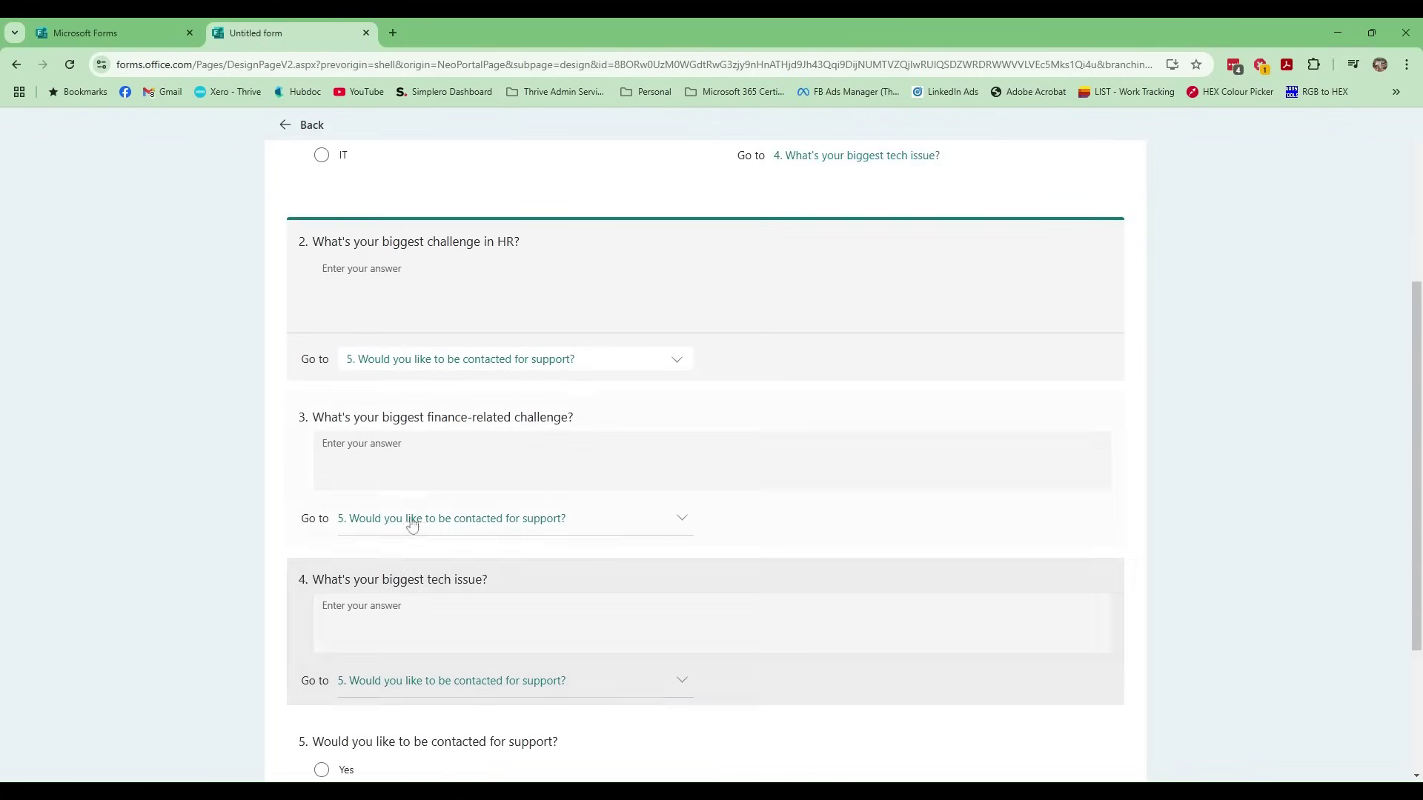
pyautogui.scroll(-2, 359, 756)
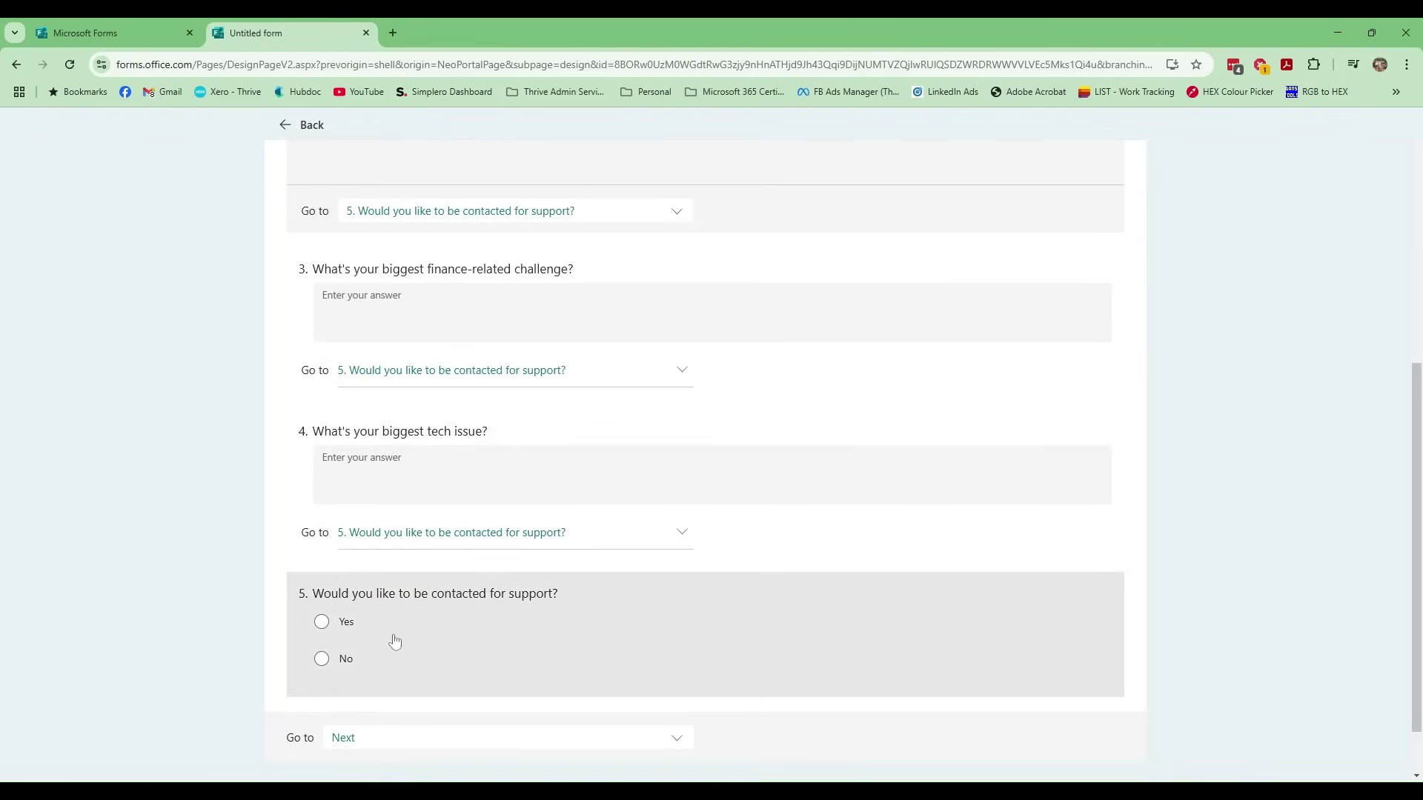
pyautogui.scroll(2, 394, 645)
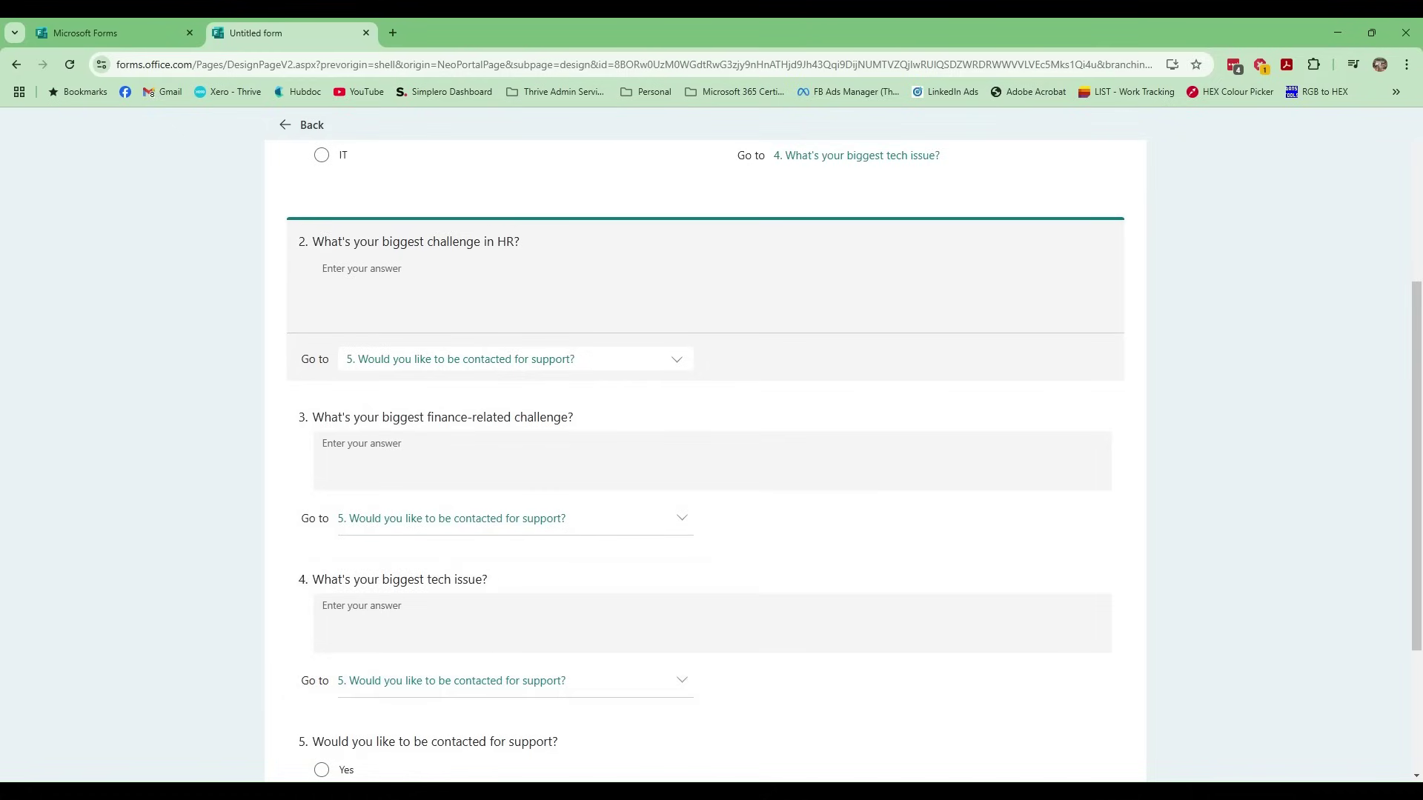
pyautogui.scroll(-3, 790, 452)
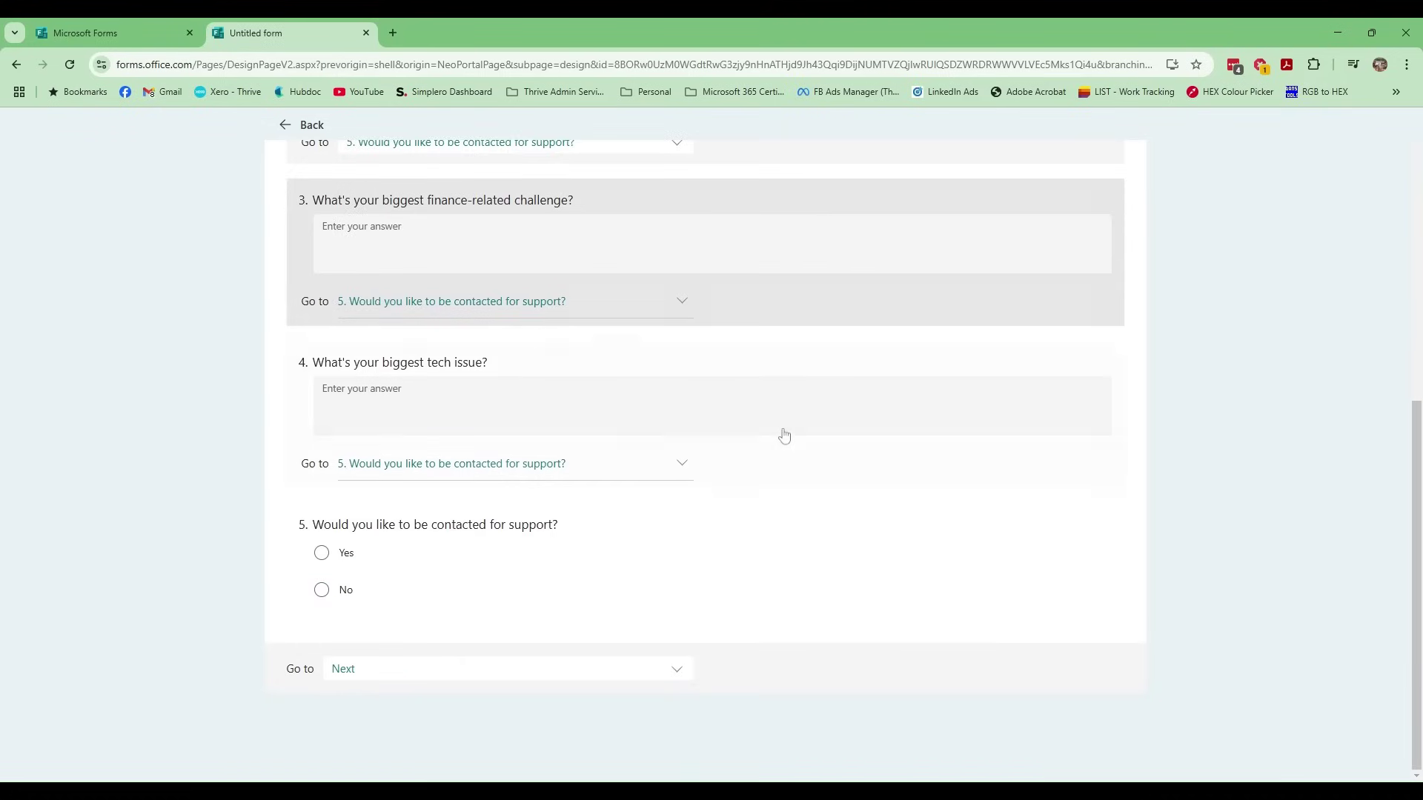
pyautogui.scroll(5, 787, 440)
pyautogui.scroll(-5, 784, 436)
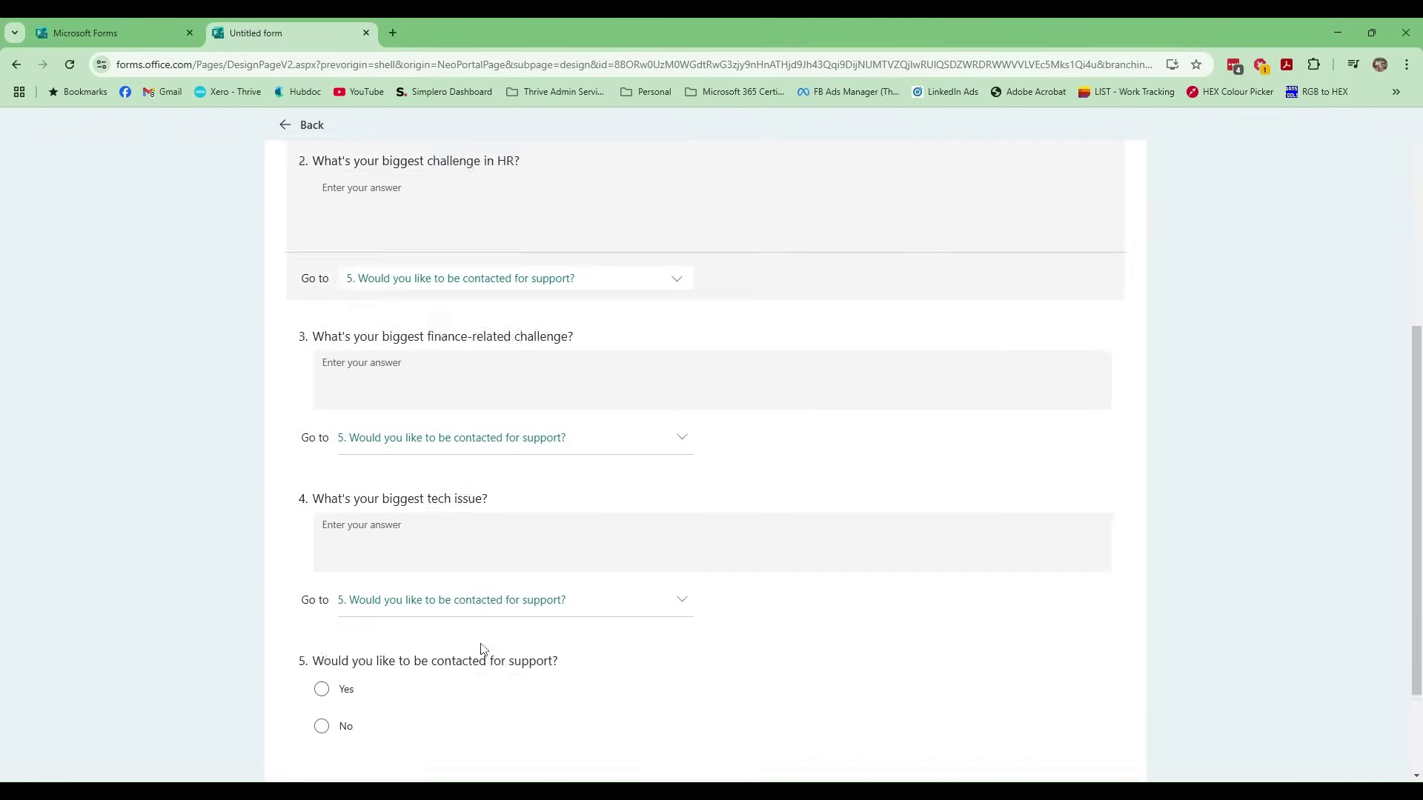
pyautogui.scroll(6, 482, 658)
pyautogui.click(284, 126)
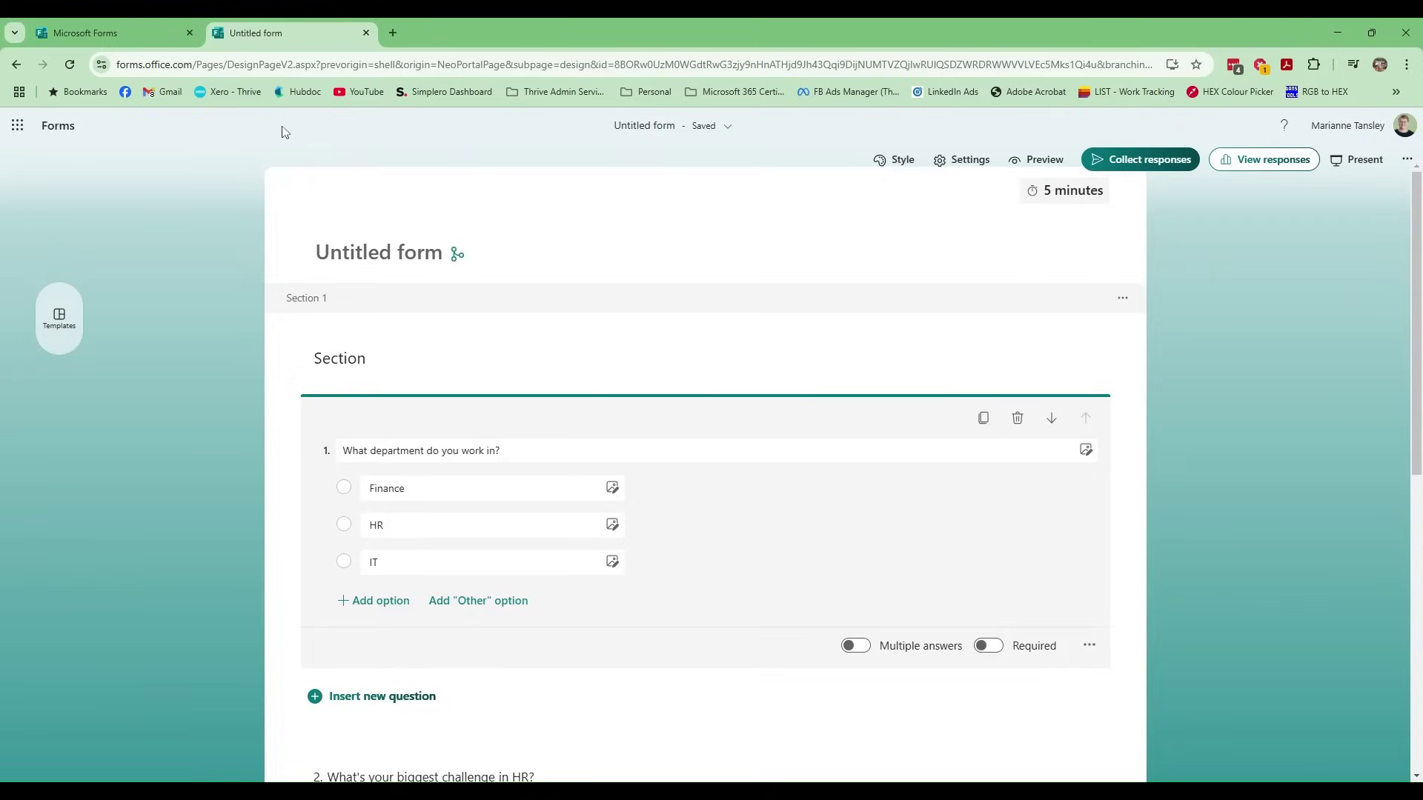
# Start the timed form in preview and try the Finance, HR and IT answers in turn
pyautogui.click(1041, 162)
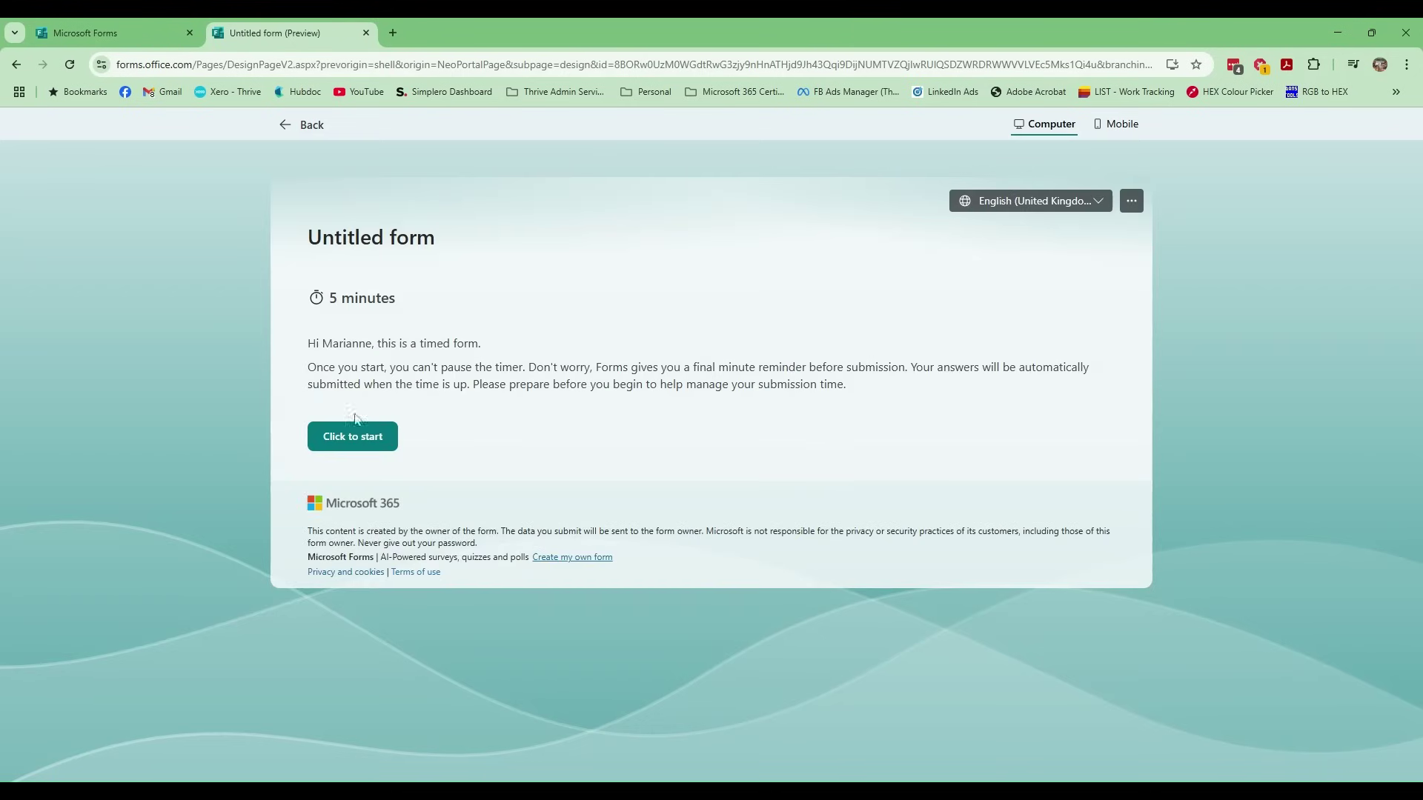
pyautogui.click(373, 438)
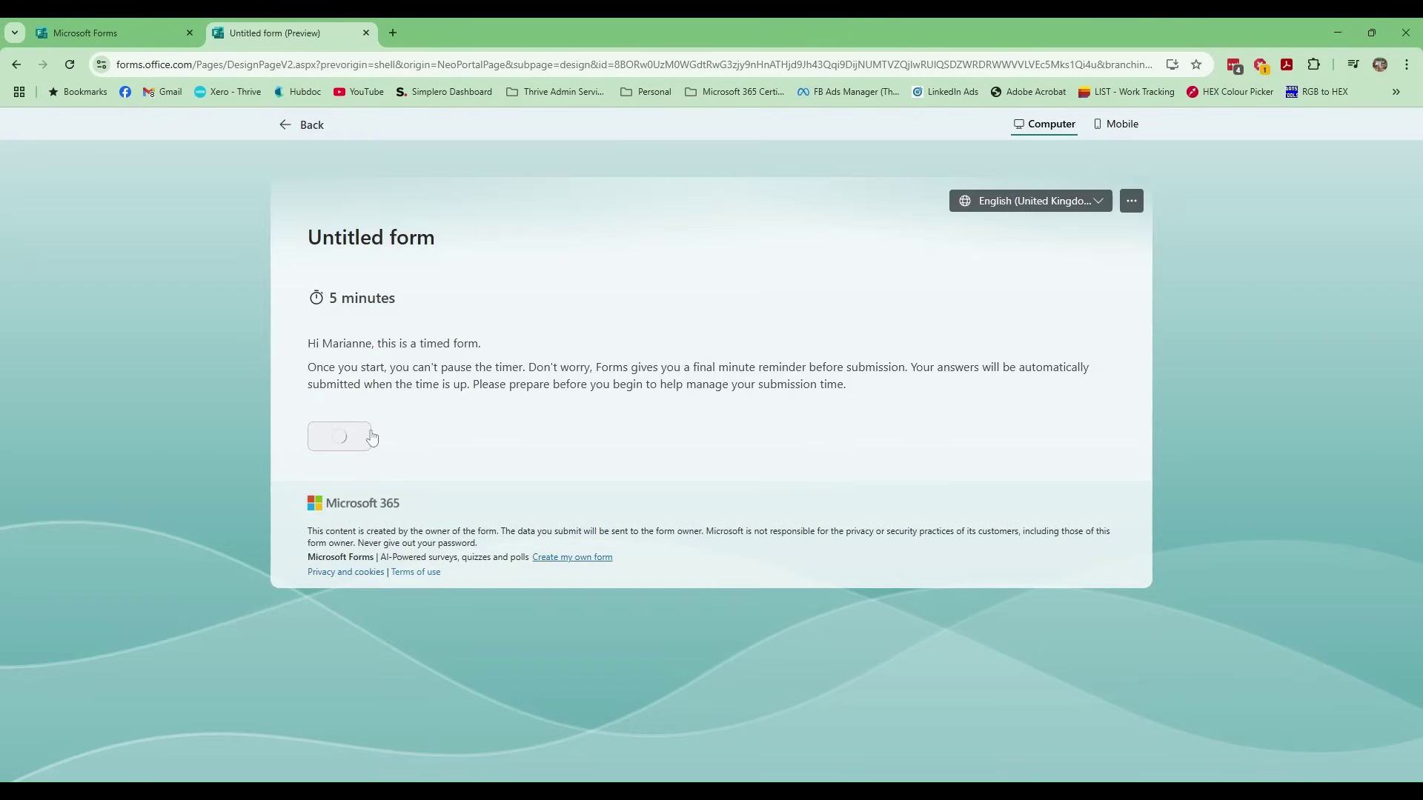
pyautogui.click(331, 388)
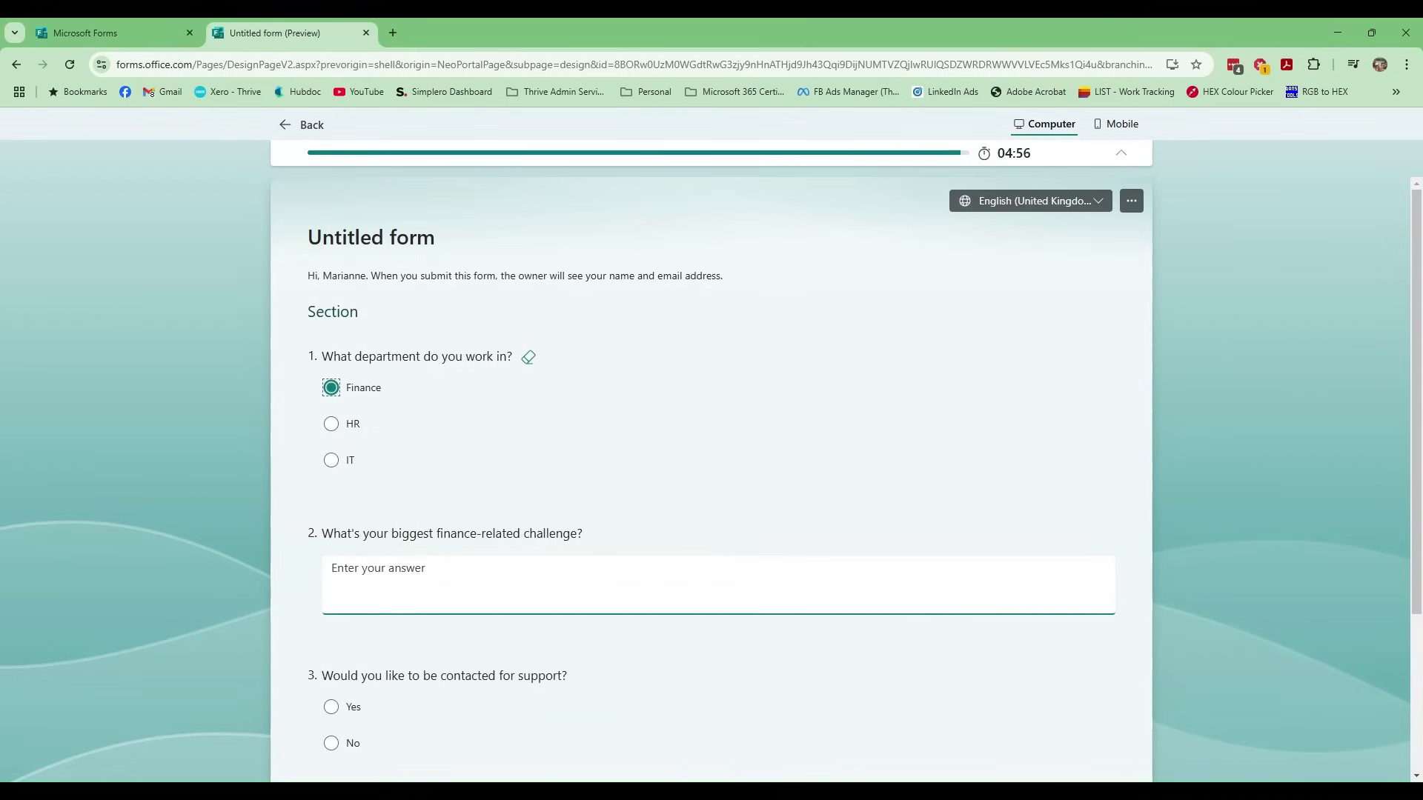
pyautogui.scroll(-1, 418, 437)
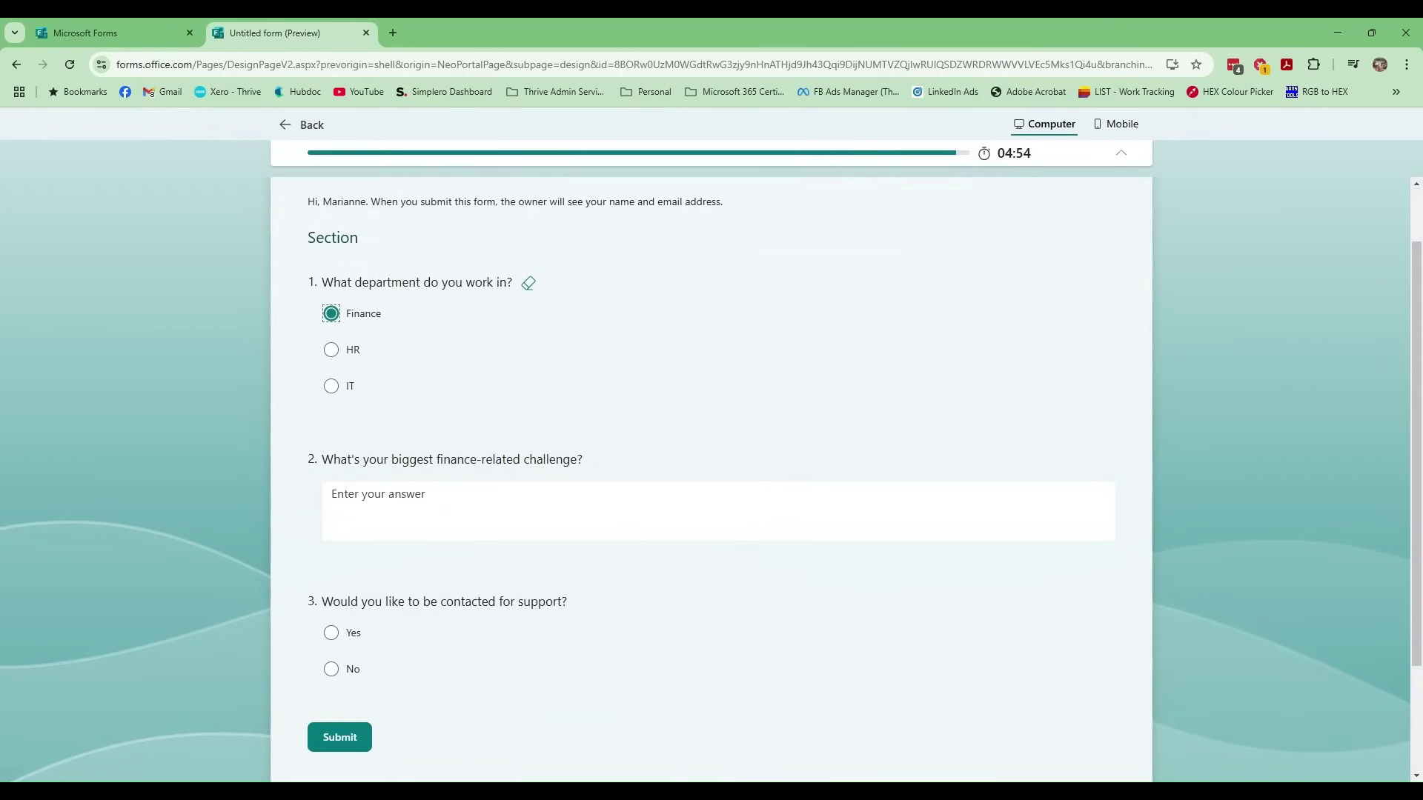
pyautogui.click(331, 357)
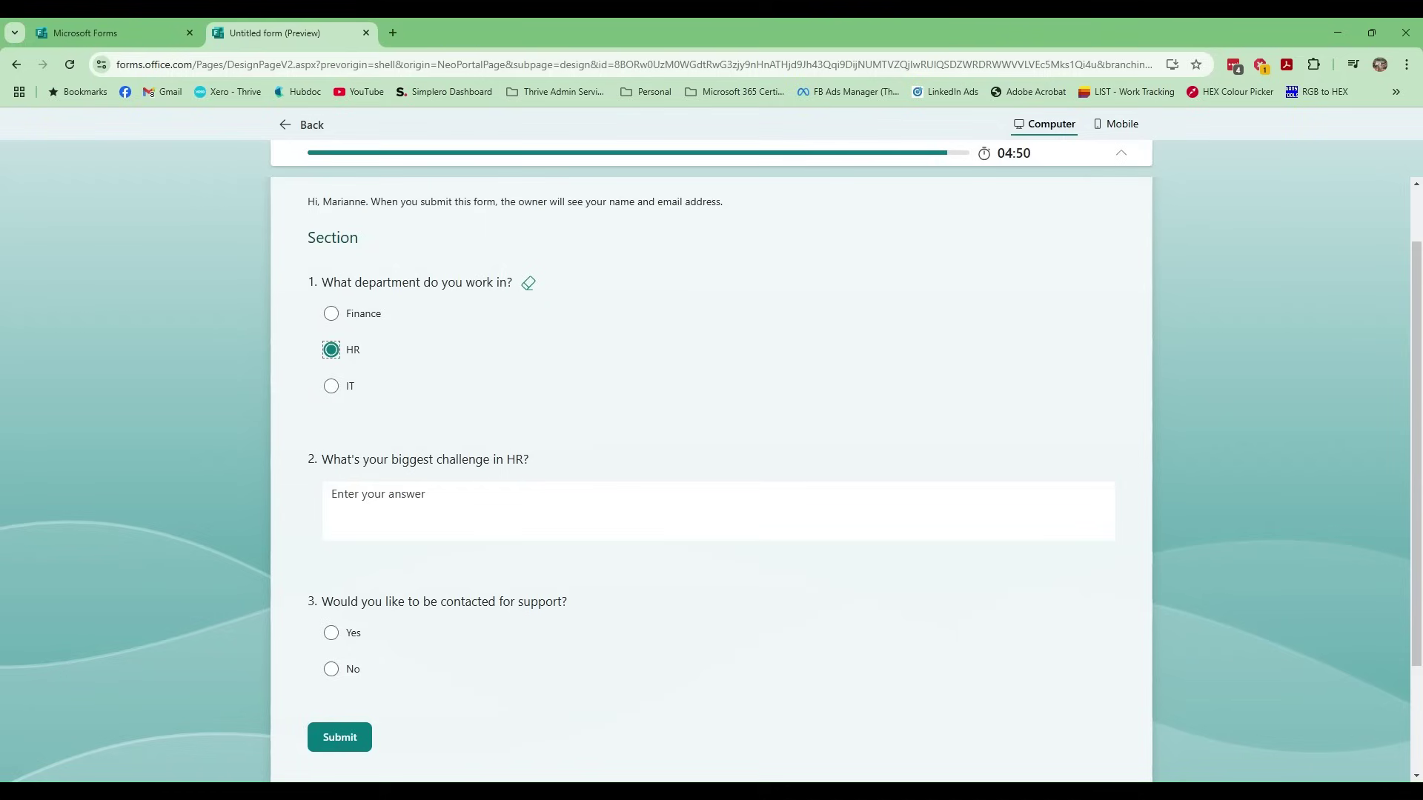
pyautogui.click(331, 386)
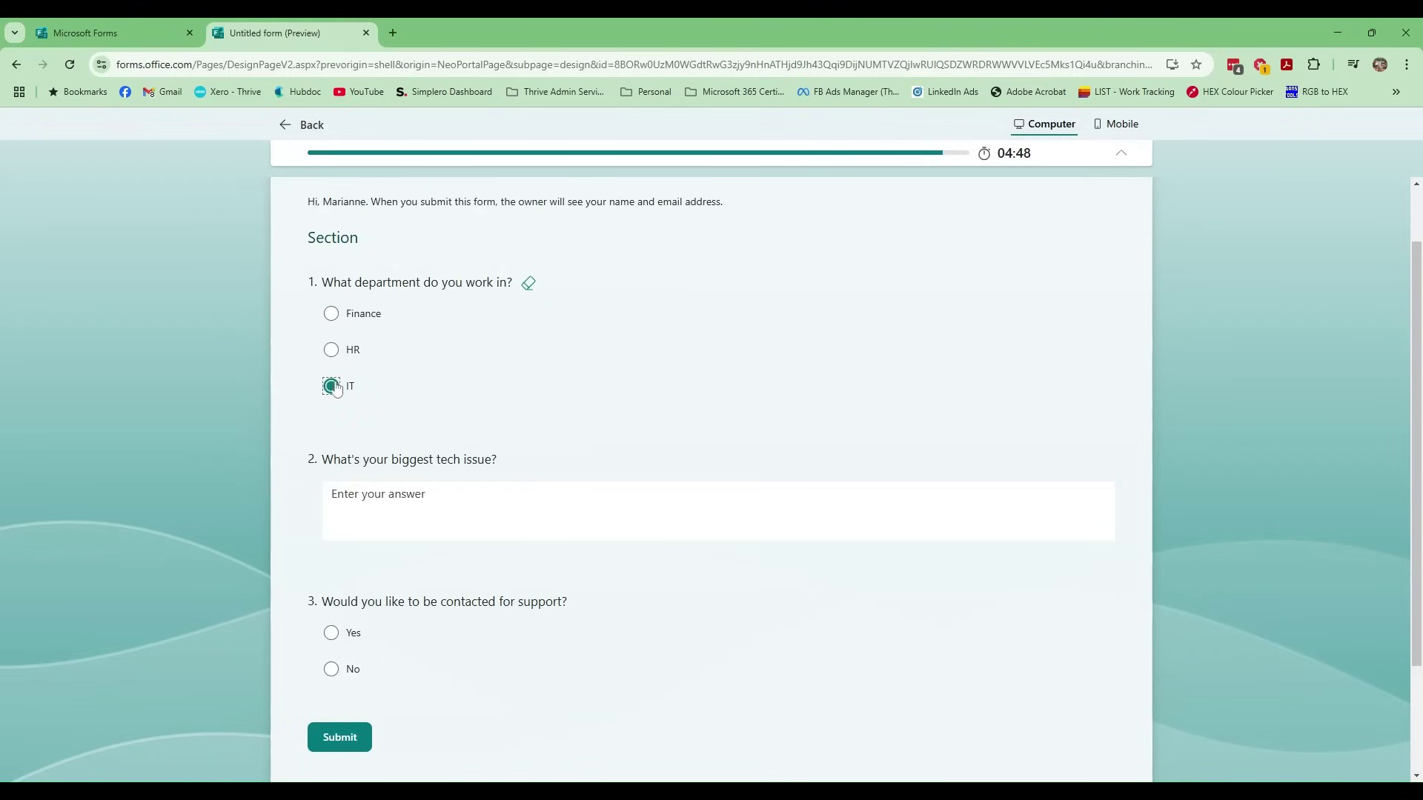